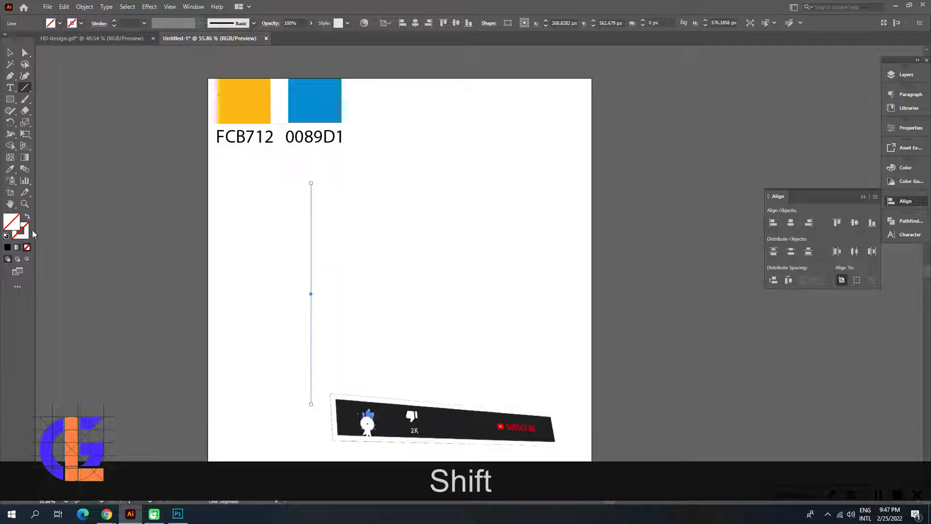
Give the vertical line a black stroke and duplicate it about 38 px to its right.
left_click(7, 247)
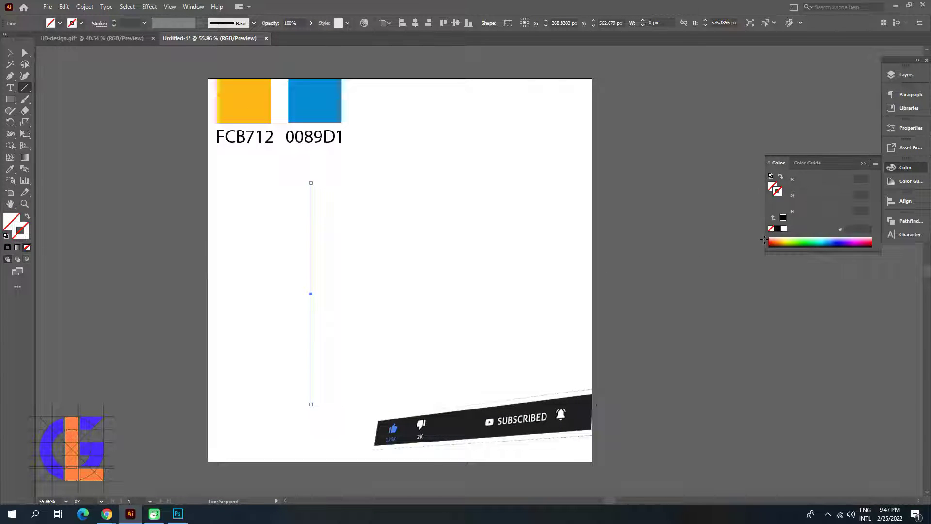
left_click(779, 229)
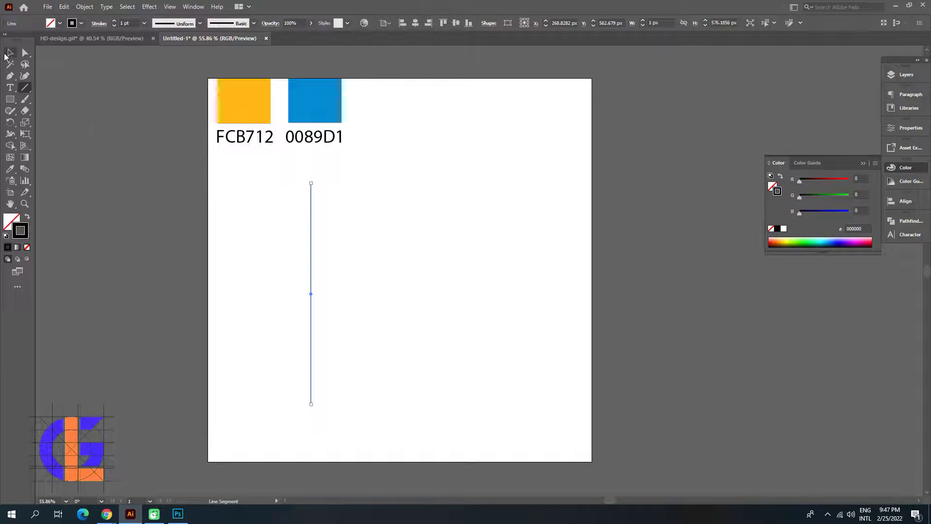
left_click(11, 52)
left_click(311, 318)
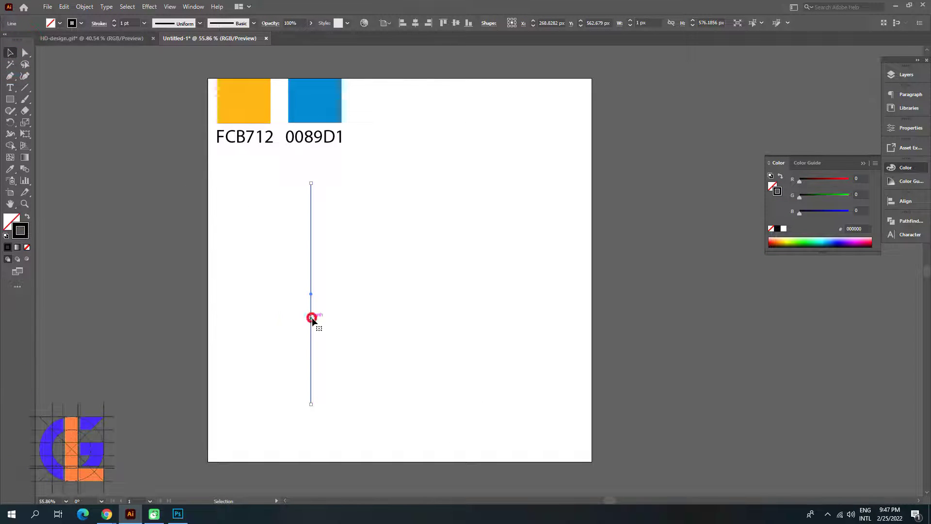
key("alt")
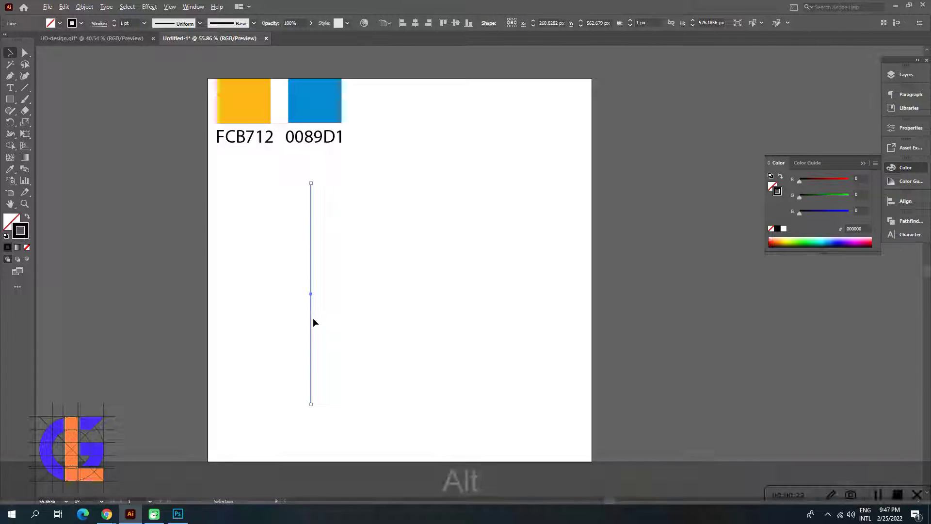
left_click_drag(312, 321, 327, 324)
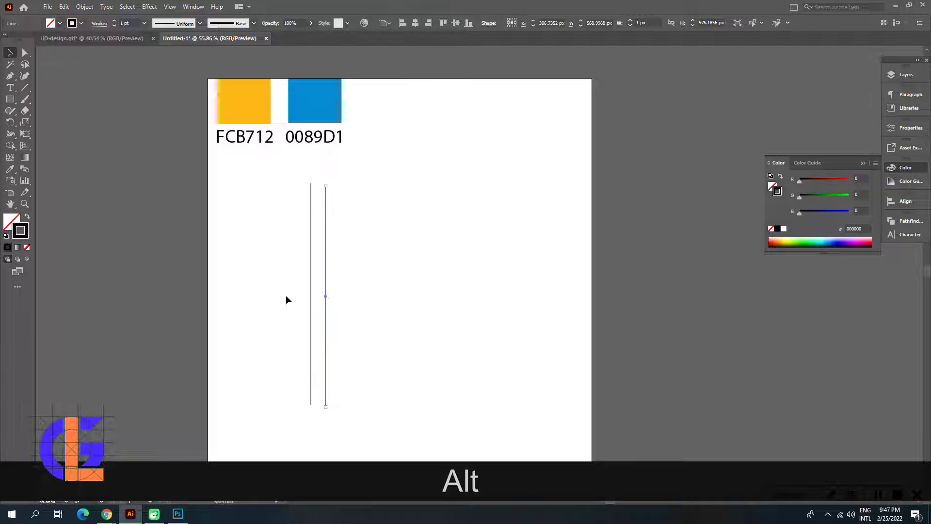
Copy the line pair about 61 px to the right, repeat until there are four pairs, and align the tops of all eight lines.
left_click_drag(286, 297, 352, 331)
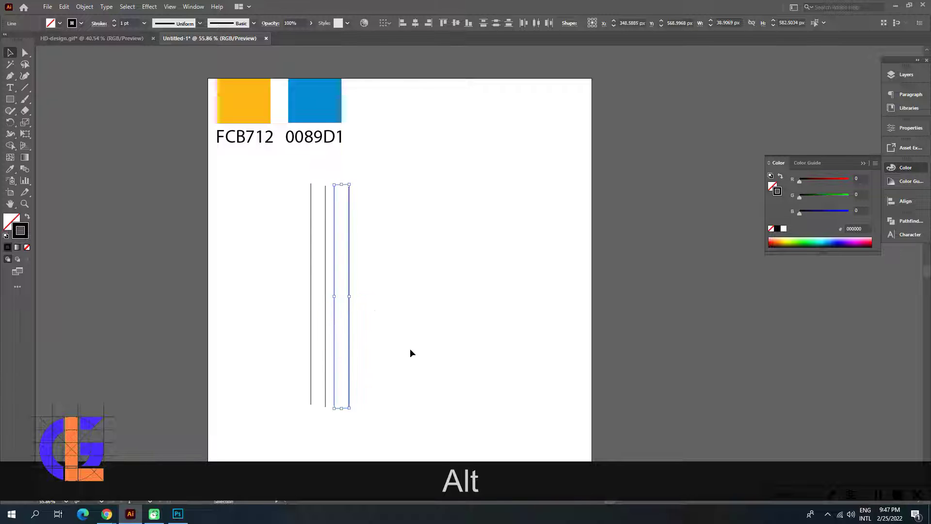
key("ctrl")
key("ctrl+alt+d")
key("ctrl+alt+d")
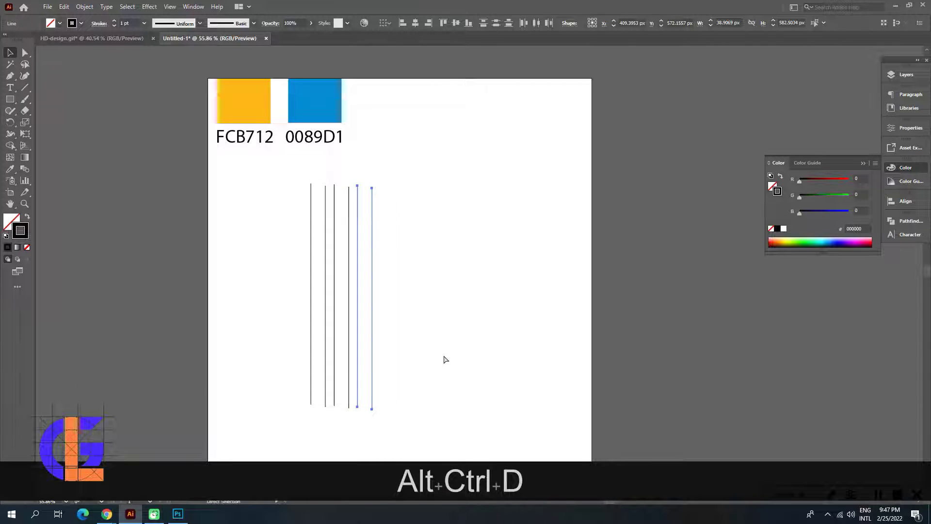
key("ctrl+a")
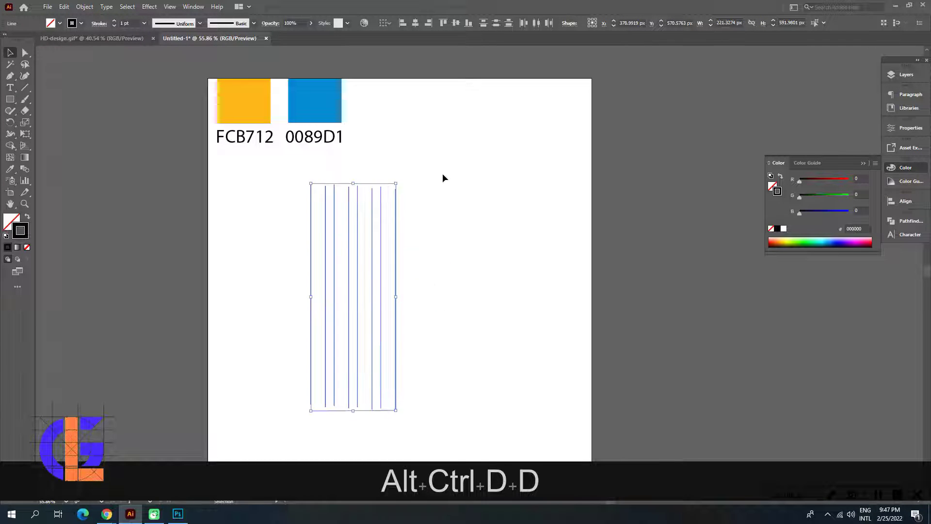
left_click(442, 23)
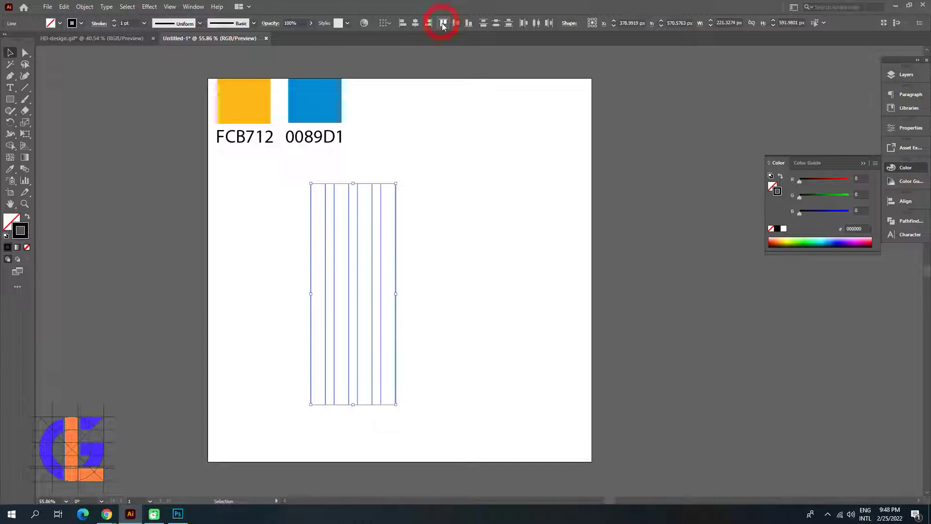
Create a copy of the eight vertical lines rotated by 60°.
right_click(358, 264)
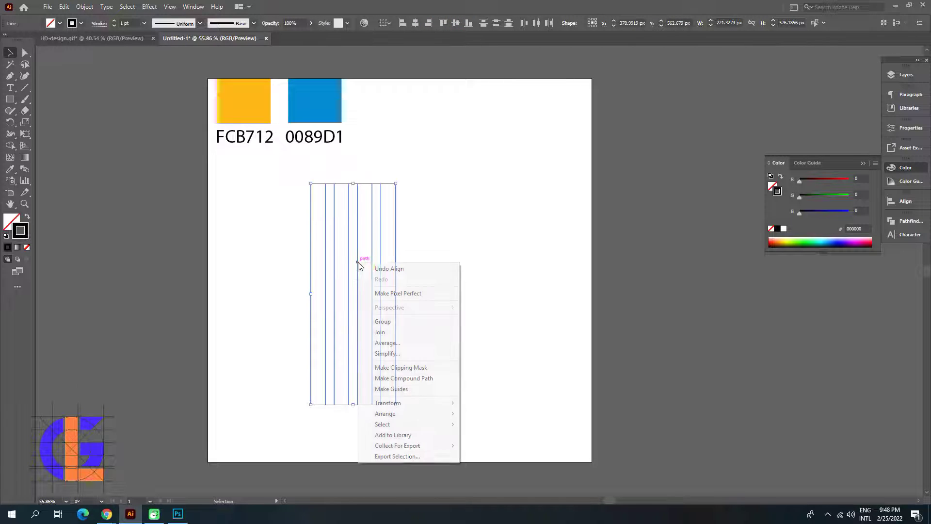
left_click(437, 408)
left_click(484, 427)
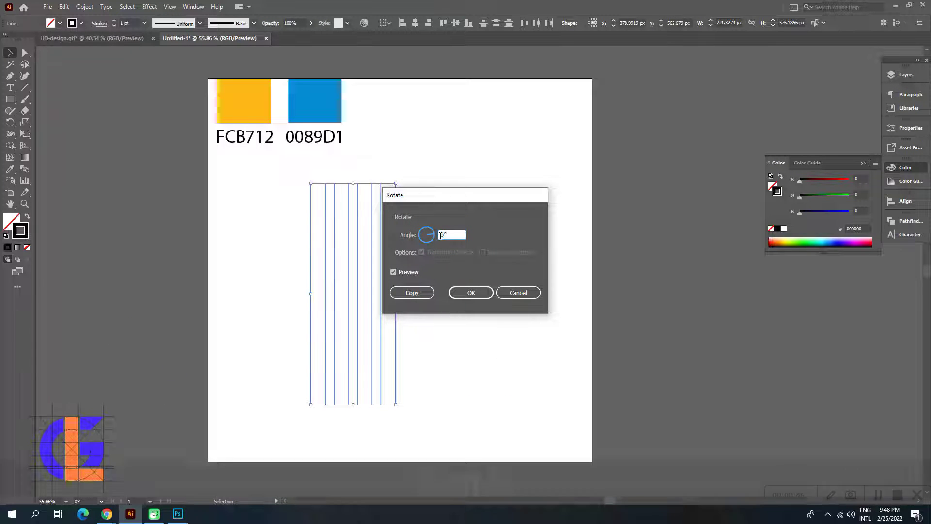
type("60")
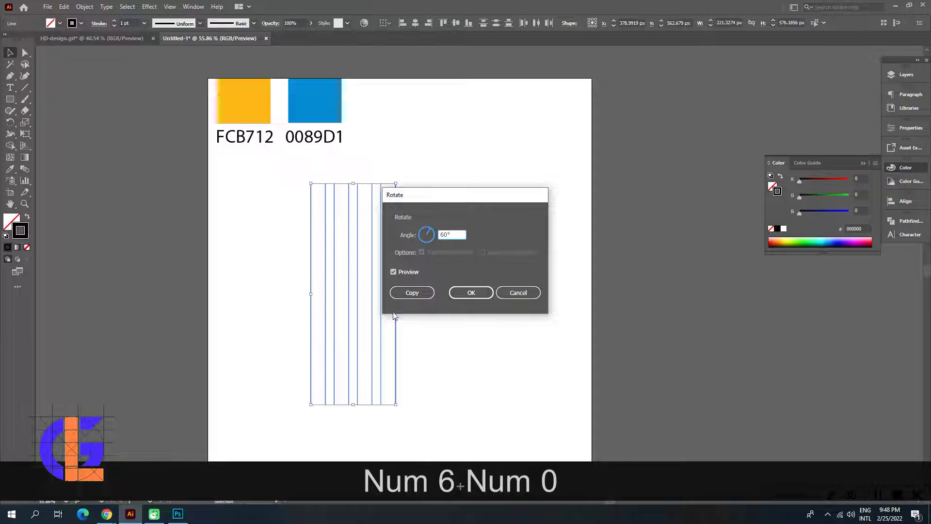
left_click(412, 293)
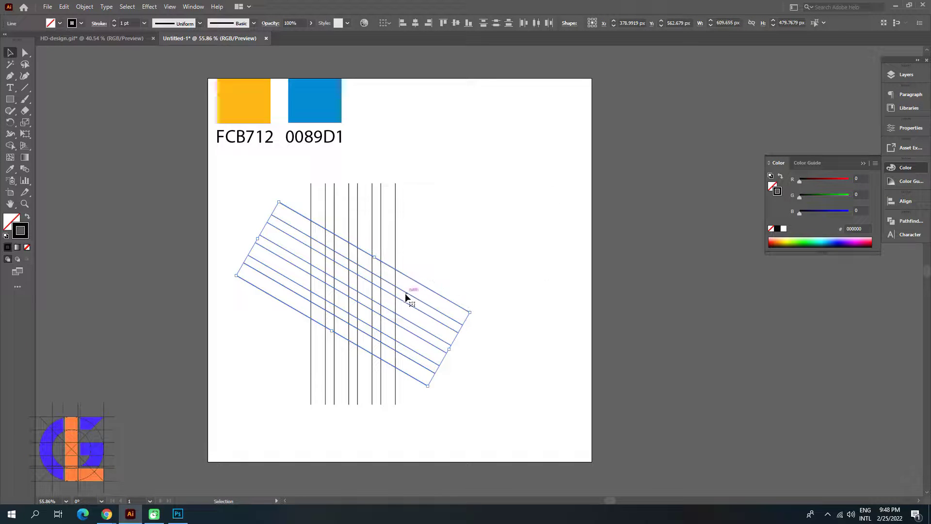
Create a copy of the rotated lines reflected across the vertical axis, completing the hexagonal grid.
right_click(404, 295)
mouse_move(437, 434)
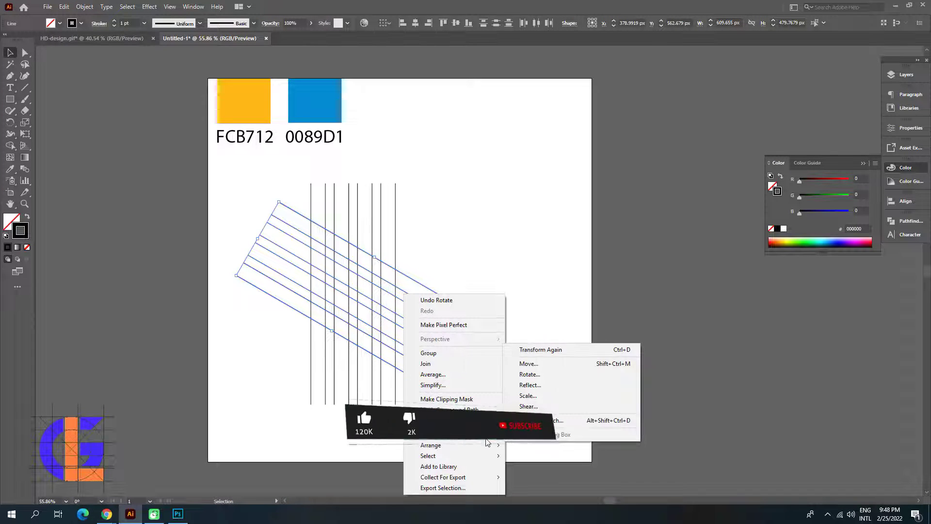
left_click(529, 385)
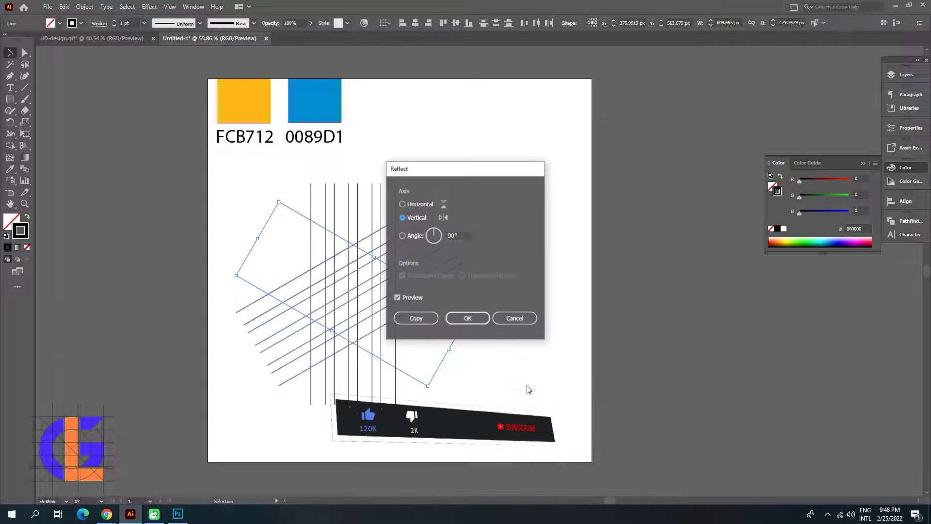
left_click(451, 235)
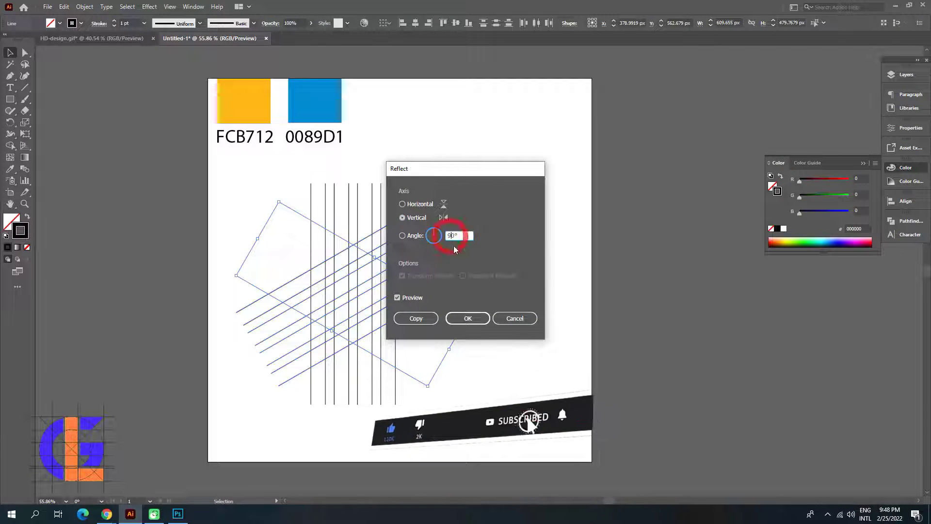
left_click(416, 318)
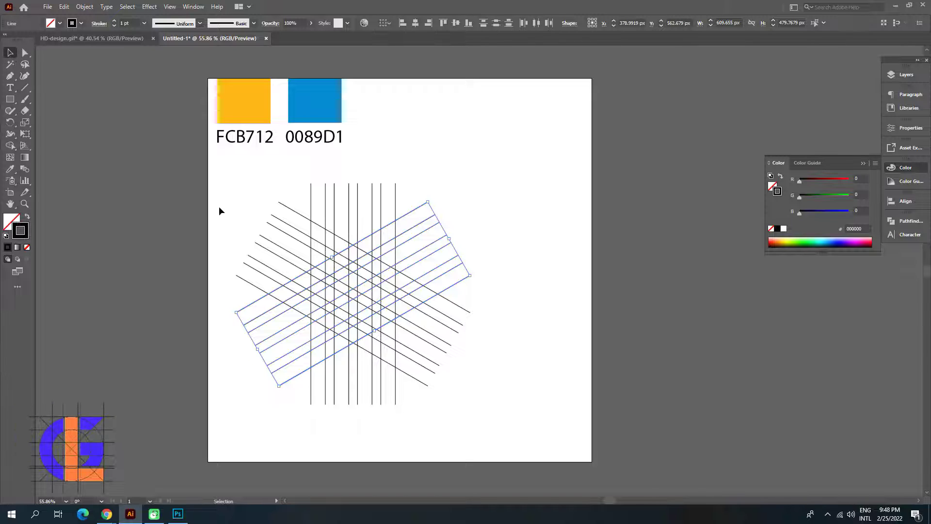
Duplicate the second vertical line from the left, placing the copy midway between the second and third vertical lines.
left_click(24, 204)
left_click(326, 277)
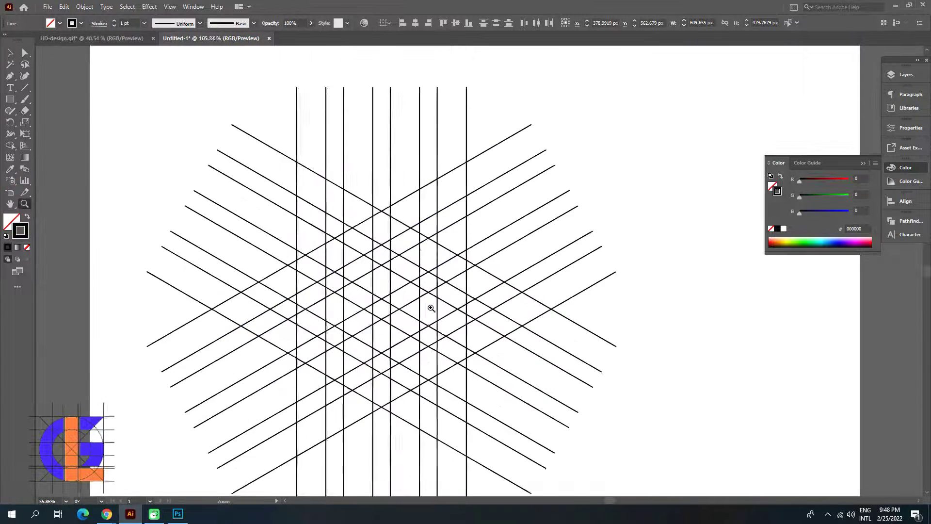
left_click(431, 308)
left_click_drag(445, 283, 450, 286)
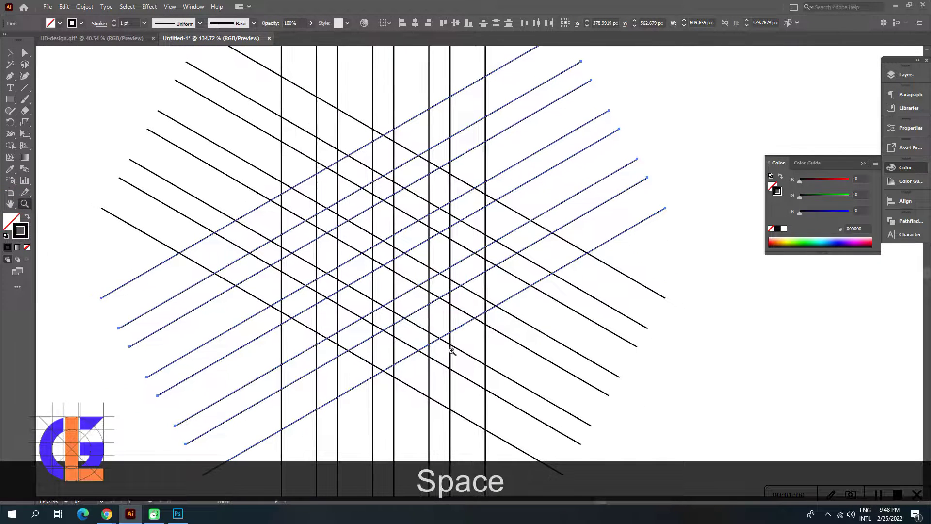
left_click(11, 53)
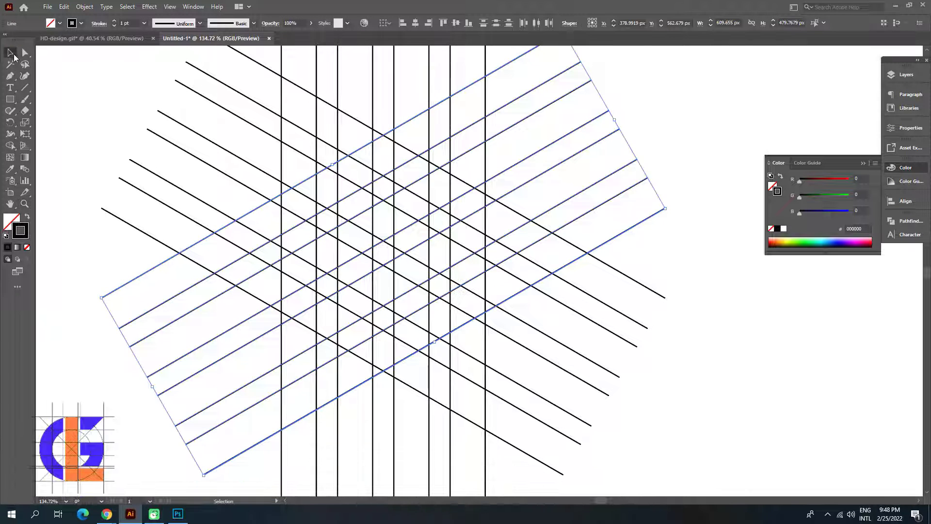
left_click(57, 68)
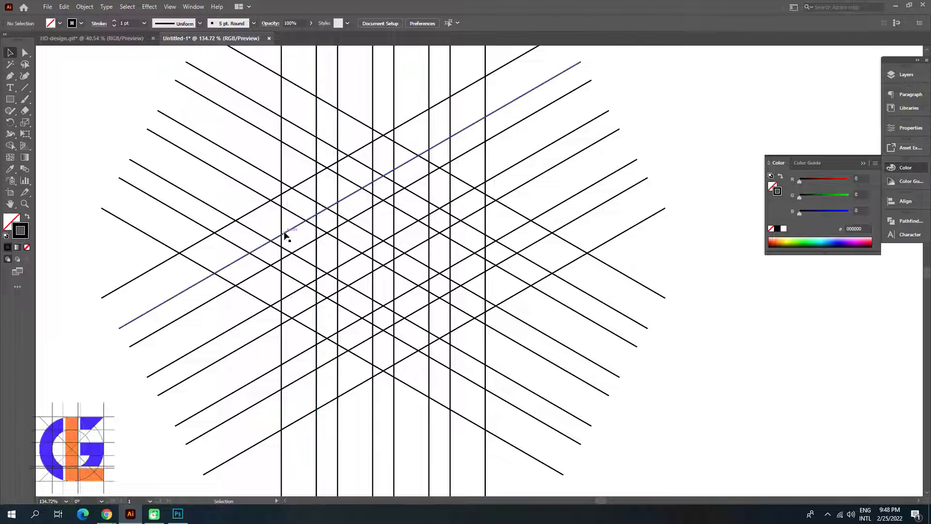
left_click(316, 237)
key("alt")
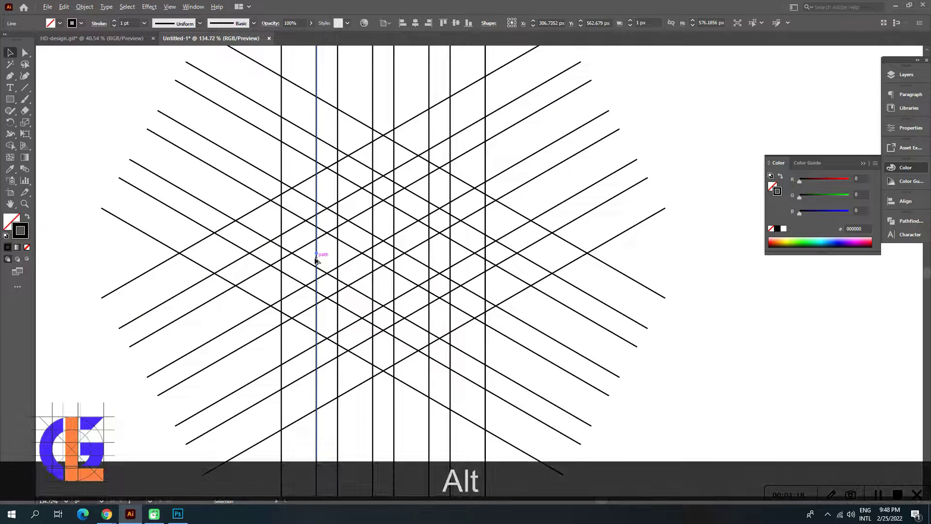
left_click_drag(316, 256, 327, 261)
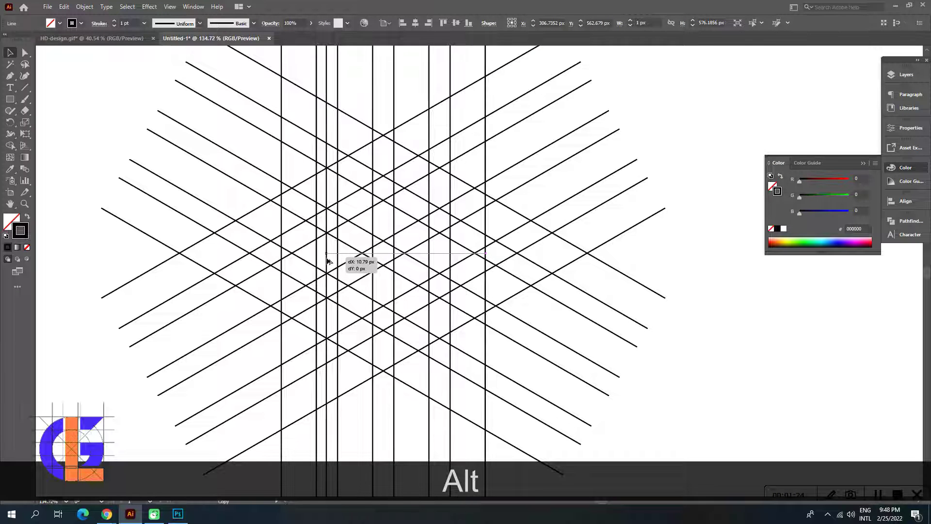
left_click_drag(328, 262, 328, 261)
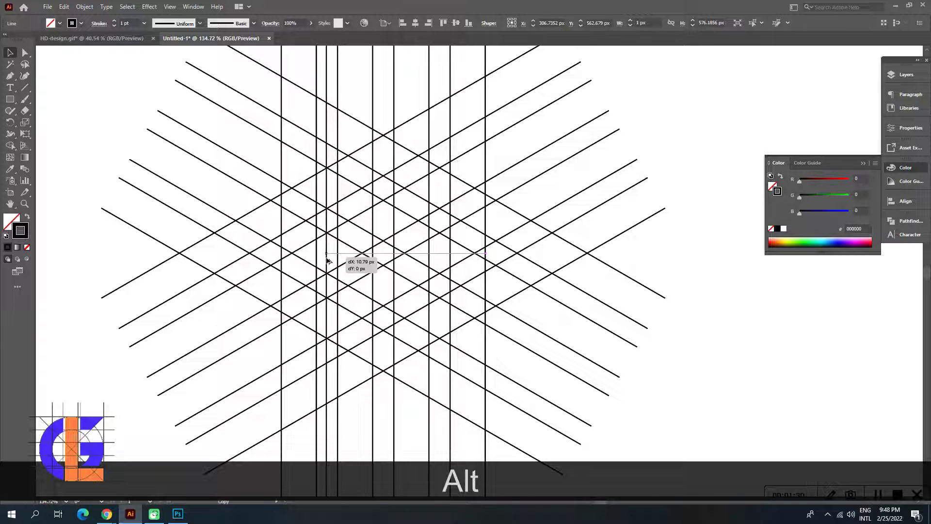
left_click_drag(329, 262, 329, 262)
left_click(319, 260)
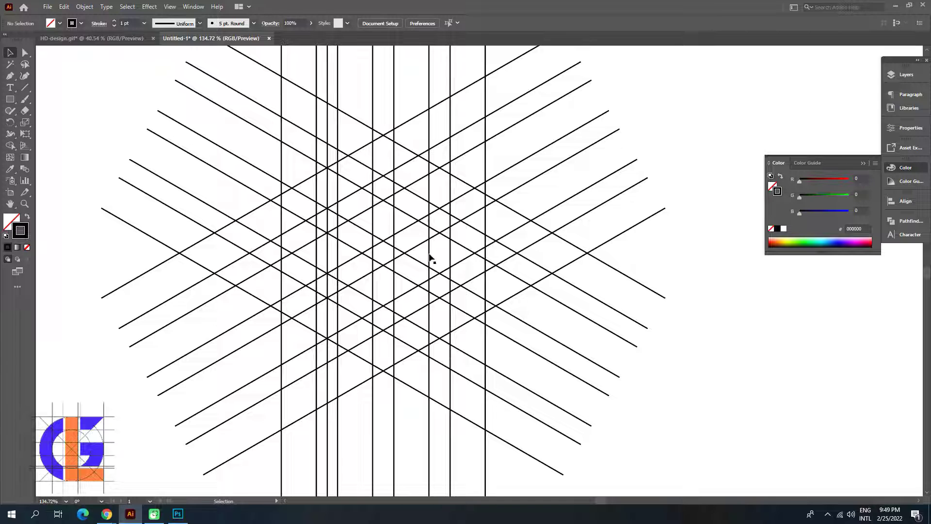
Duplicate the second downward-sloping diagonal from the top, placing the copy midway between it and the third one.
left_click(470, 227)
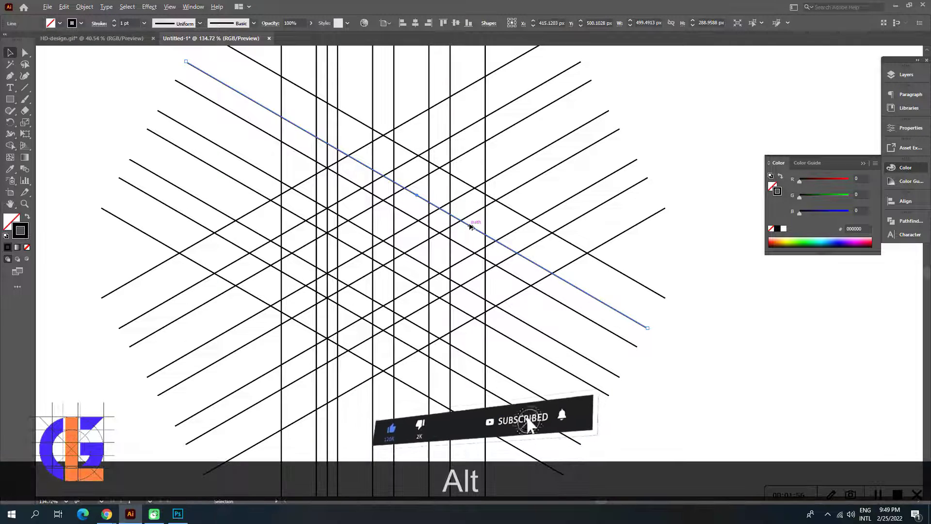
mouse_move(469, 230)
left_mouse_down()
mouse_move(479, 228)
mouse_move(466, 240)
left_mouse_up()
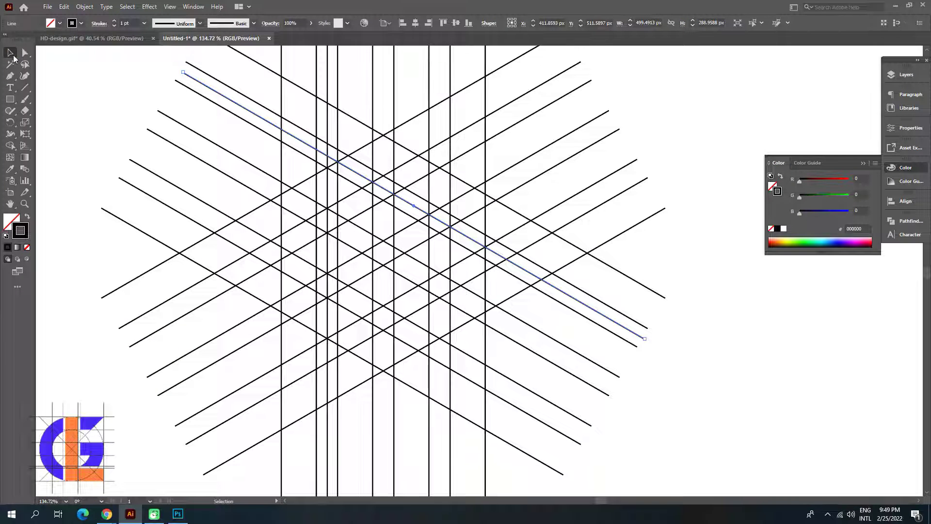
Select the whole line grid, merge the upper cells between the two rightmost vertical lines with Shape Builder, and set the fill to black.
left_click_drag(60, 67, 621, 394)
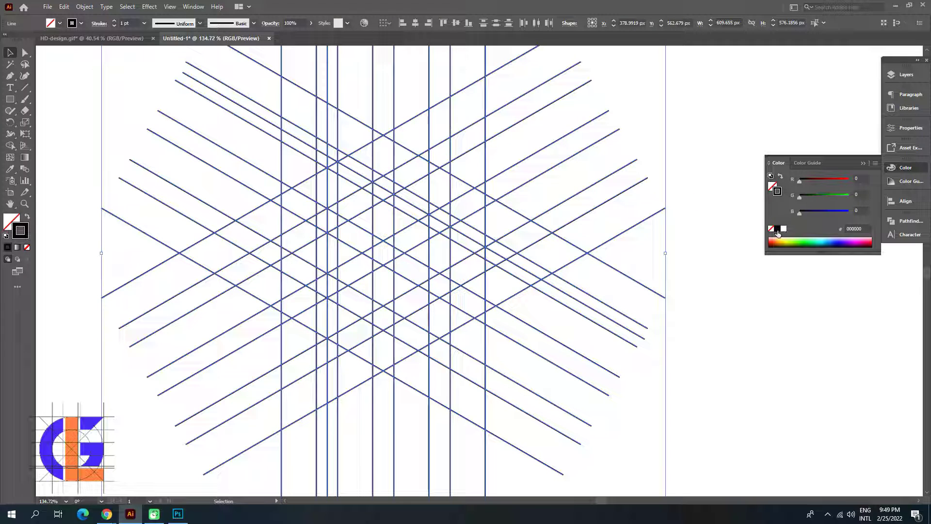
left_click(9, 145)
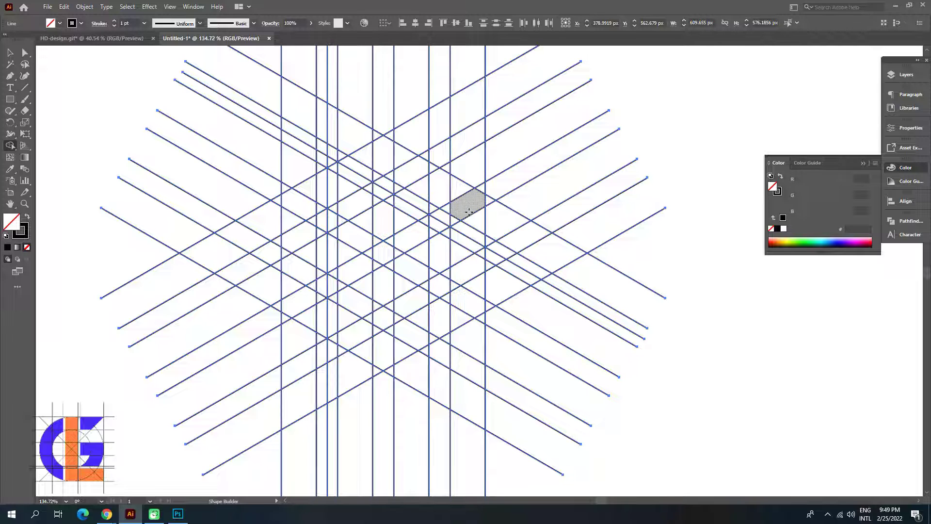
mouse_move(469, 211)
left_mouse_down()
mouse_move(472, 232)
mouse_move(462, 189)
left_mouse_up()
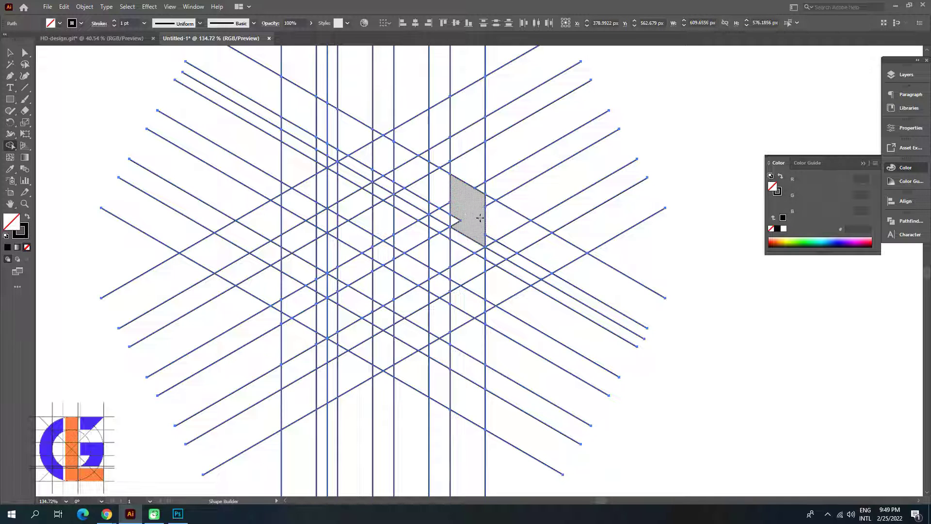
left_click(776, 230)
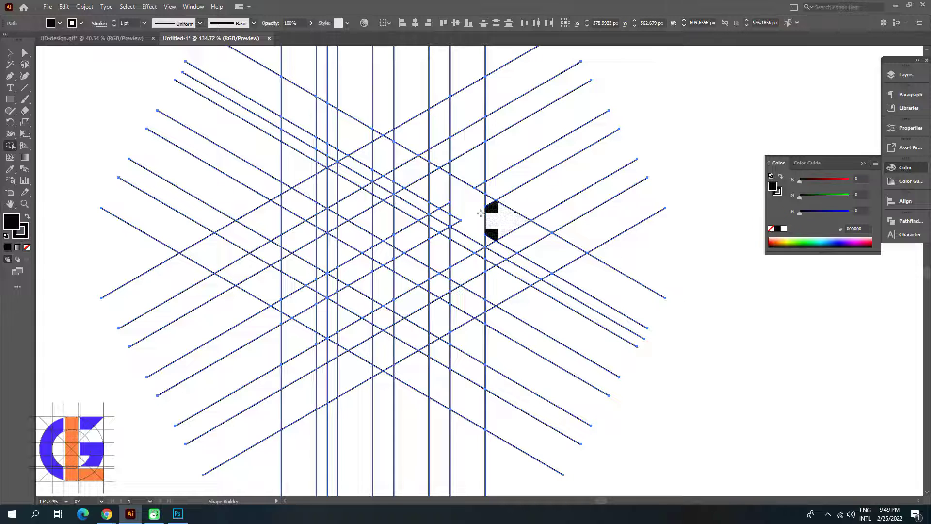
Try filling the merged cell black and extending it into the cell below, and undo all the Shape Builder merges.
left_click(461, 213)
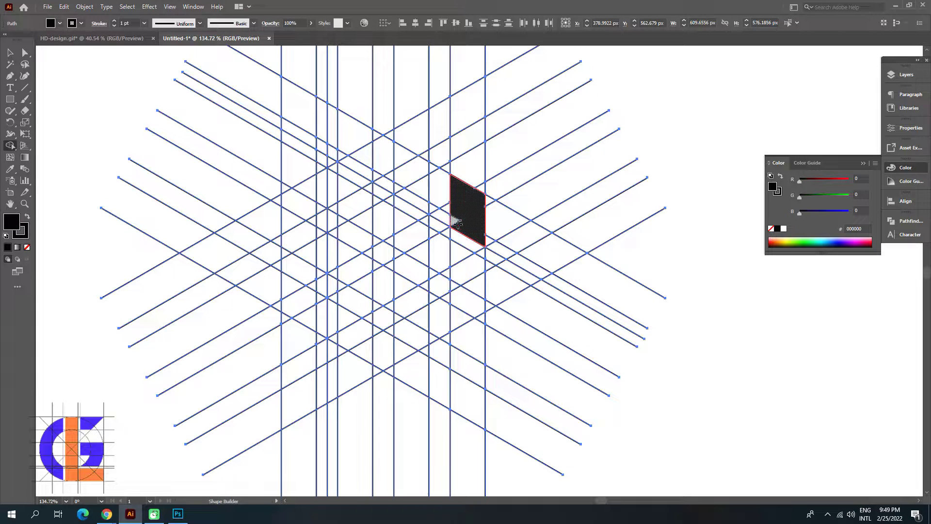
left_click_drag(456, 222, 475, 248)
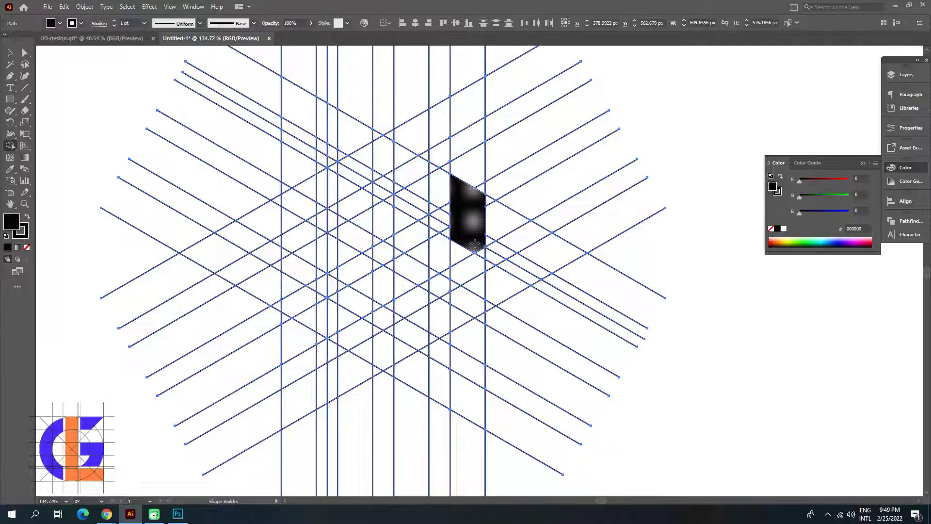
key("ctrl+z")
key("ctrl+z")
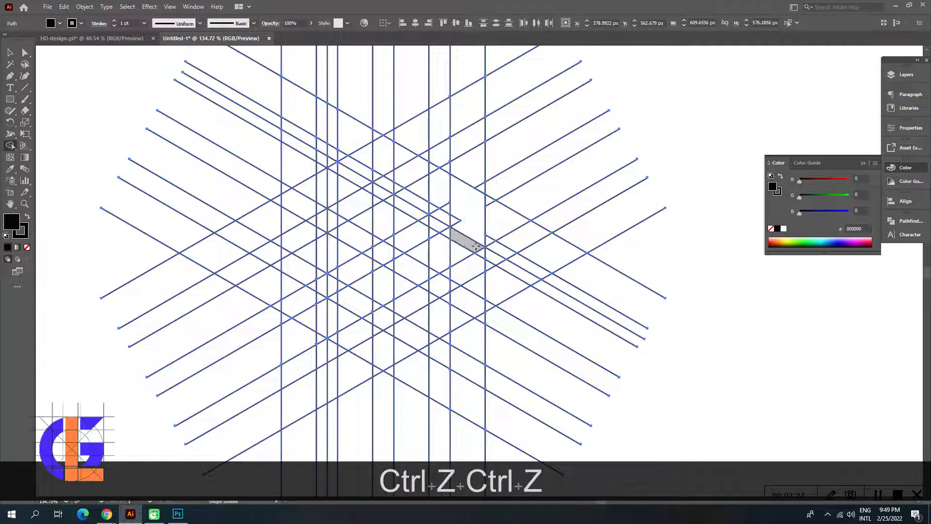
key("ctrl+z")
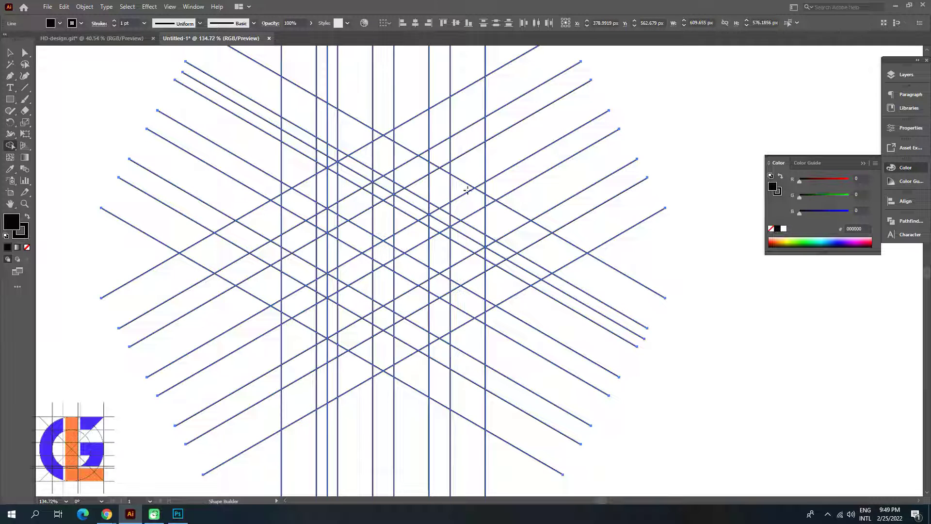
Merge the grid cells between the central gap and the rightmost vertical line into a black angular S with Shape Builder.
mouse_move(463, 194)
left_mouse_down()
mouse_move(472, 232)
mouse_move(405, 167)
mouse_move(431, 169)
left_mouse_up()
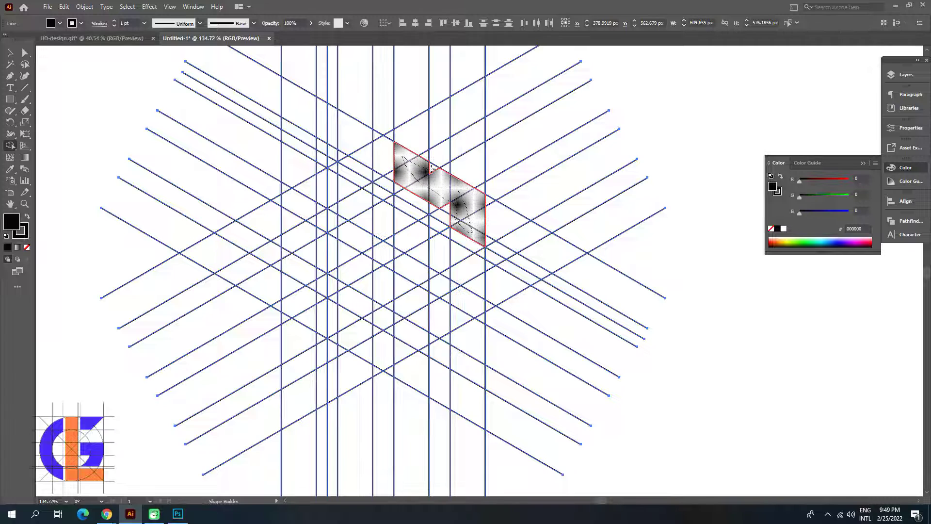
mouse_move(412, 200)
left_mouse_down()
mouse_move(420, 242)
mouse_move(445, 256)
mouse_move(468, 293)
mouse_move(450, 319)
mouse_move(416, 335)
mouse_move(418, 301)
mouse_move(404, 291)
mouse_move(403, 349)
left_mouse_up()
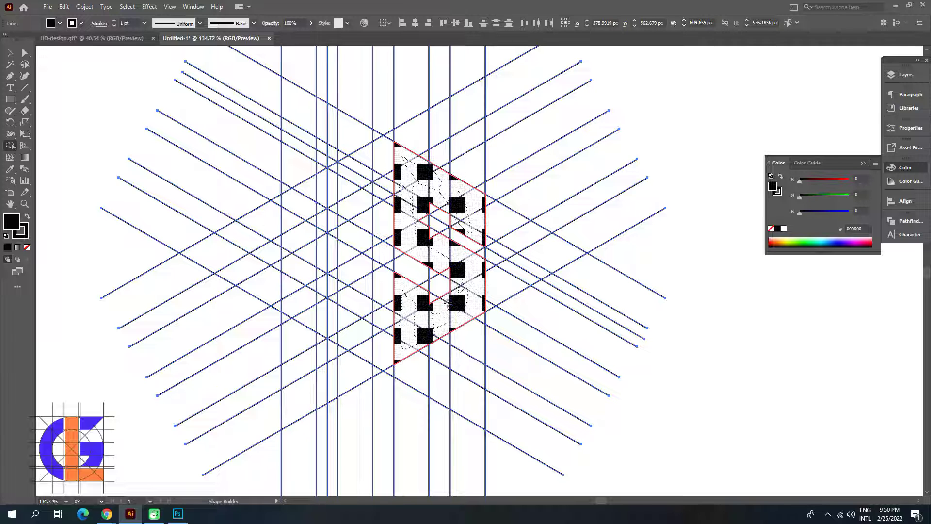
left_click_drag(449, 301, 448, 300)
left_click(453, 273)
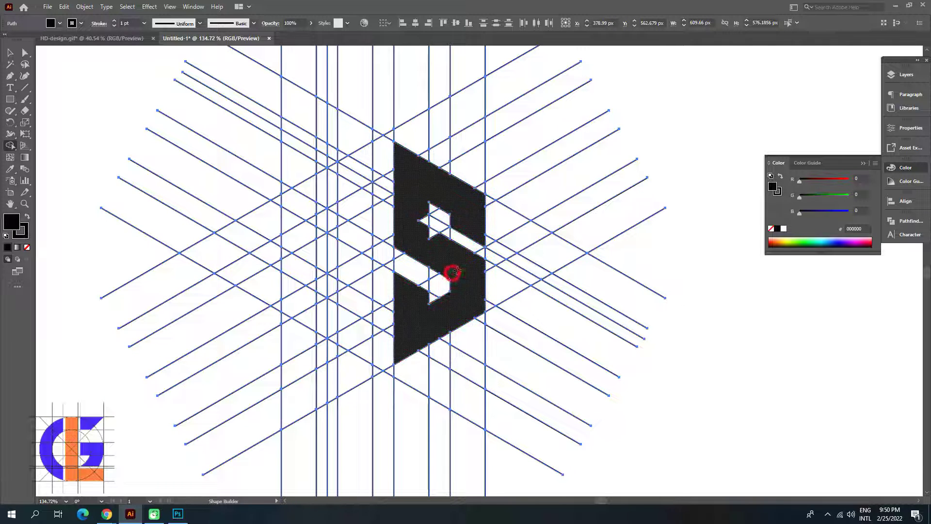
left_click(422, 218)
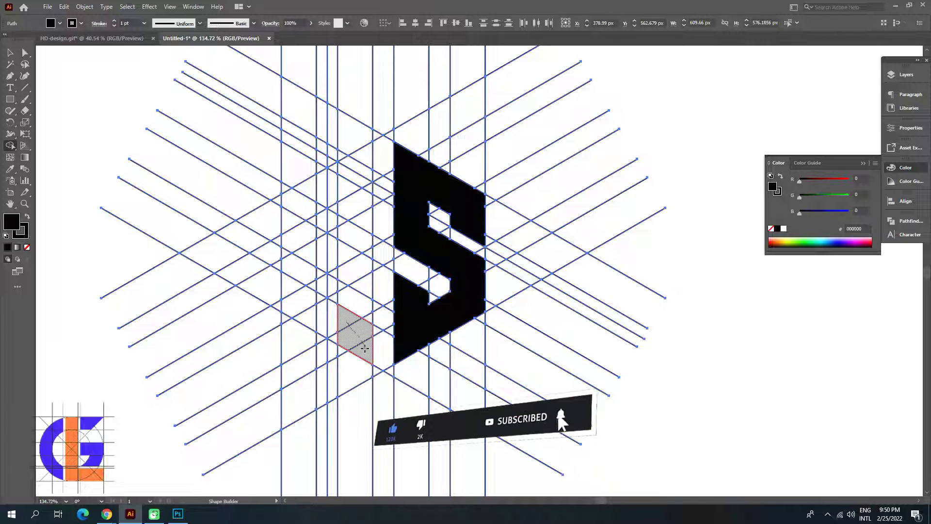
Merge the cells in the hexagon's left half into a black angular G, including its inner bar, with Shape Builder.
mouse_move(331, 332)
left_mouse_down()
mouse_move(296, 298)
mouse_move(292, 219)
mouse_move(363, 158)
left_mouse_up()
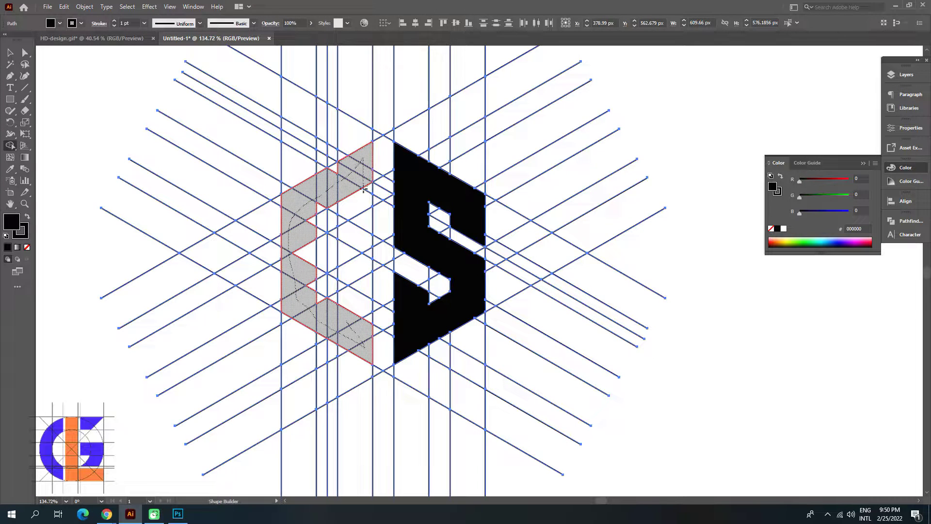
left_click_drag(363, 190, 361, 216)
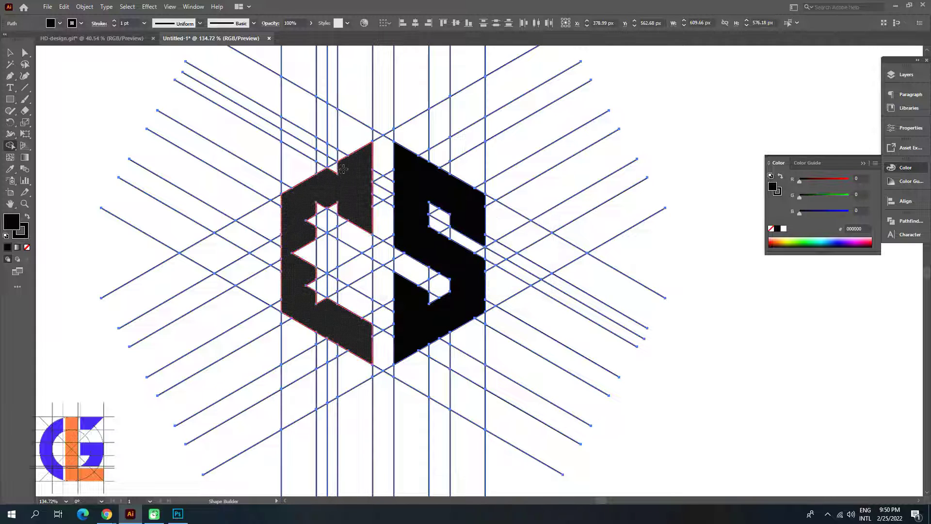
left_click(317, 208, "alt")
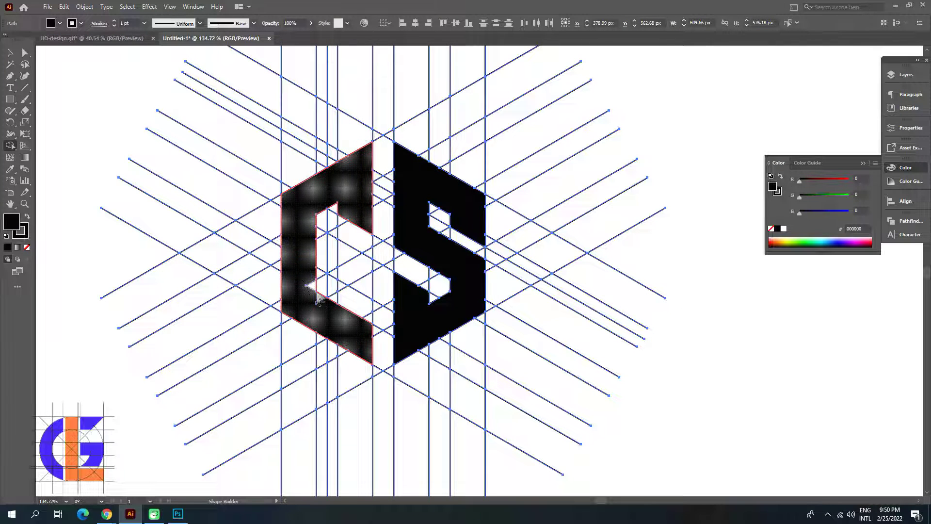
left_click(320, 304)
mouse_move(358, 319)
left_mouse_down()
mouse_move(361, 274)
mouse_move(336, 266)
left_mouse_up()
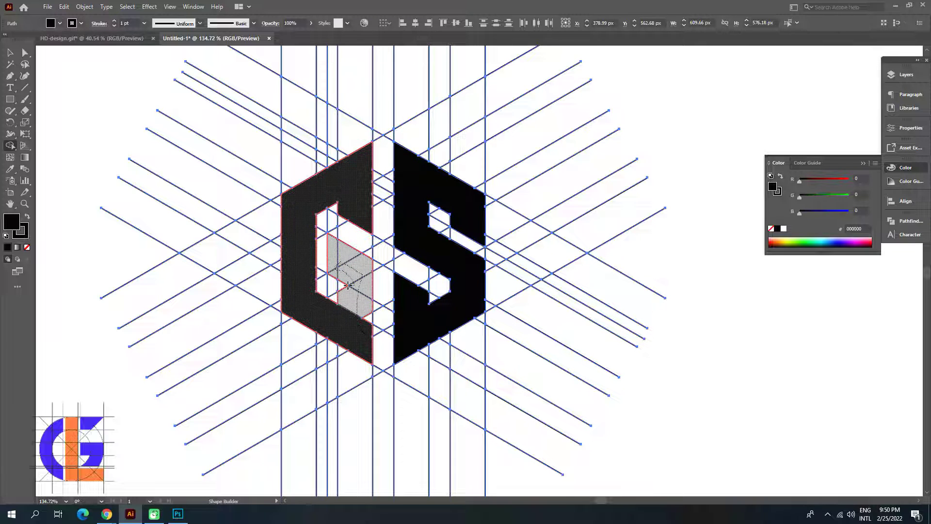
left_click_drag(367, 322, 357, 344)
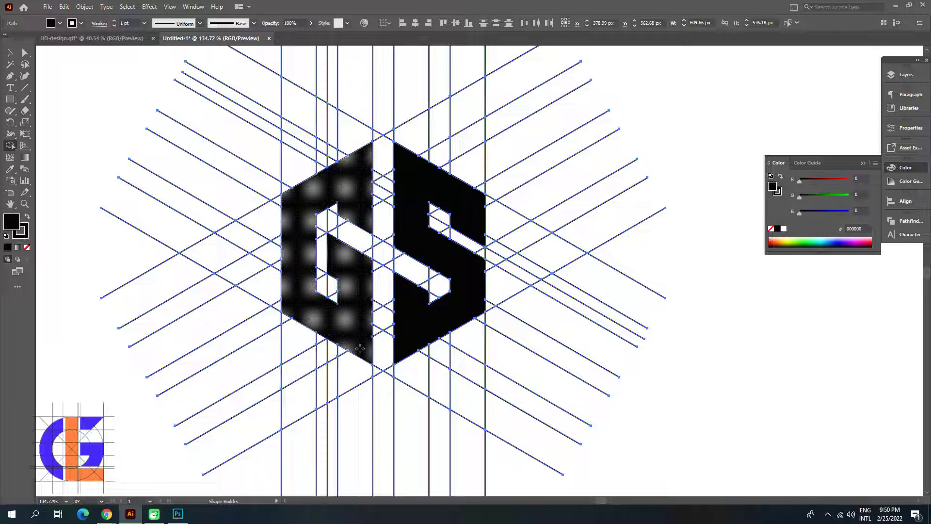
Select all the leftover grid lines with the Magic Wand and delete them, keeping only the G and S shapes.
left_click(24, 204)
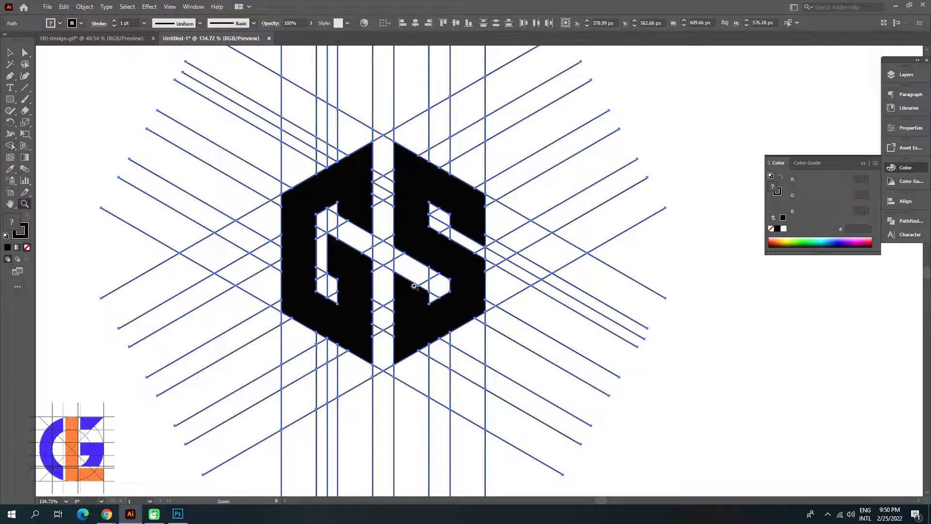
left_click(289, 283, "alt")
key("ctrl+a")
left_click(9, 65)
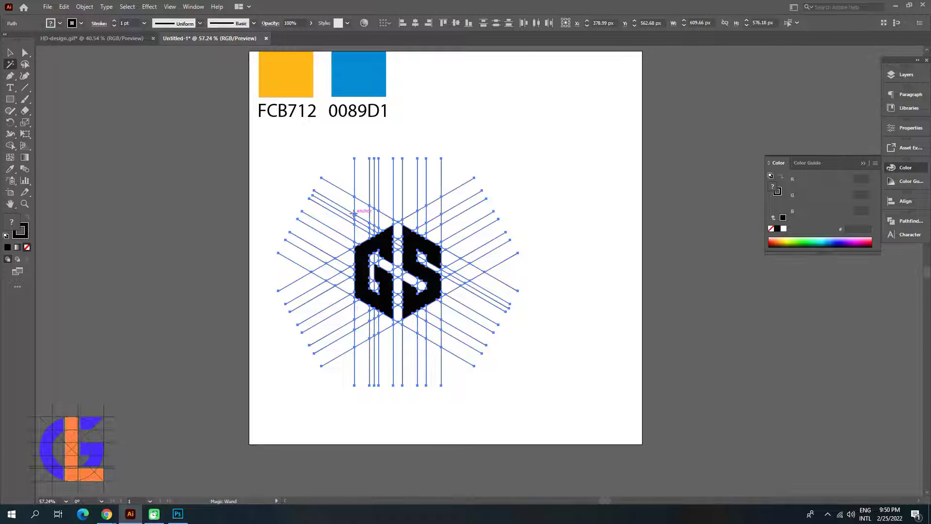
left_click(355, 214)
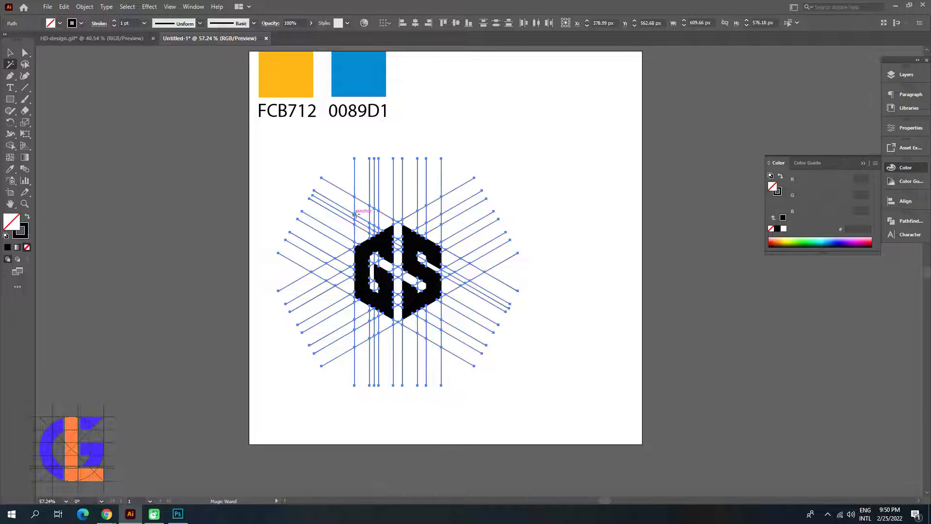
key("Delete")
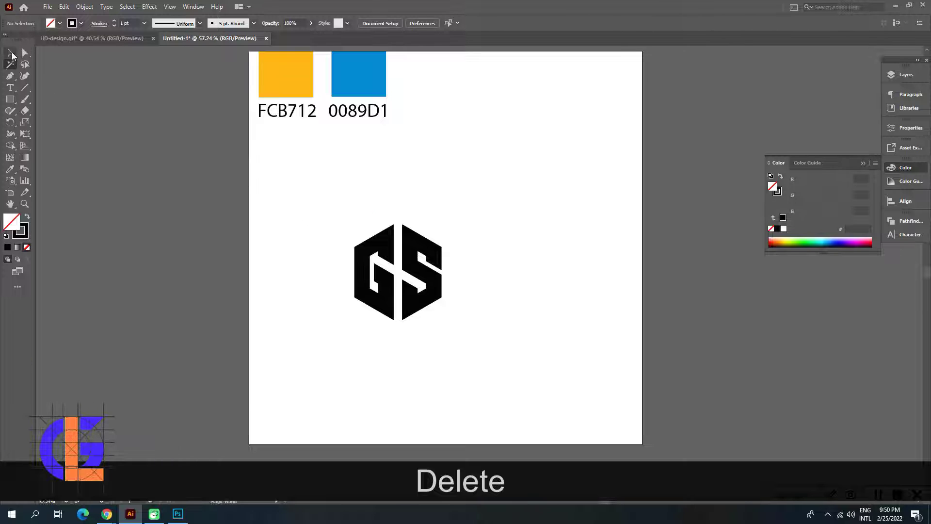
Recolor the G shape with the yellow FCB712 swatch color using the Eyedropper.
left_click(12, 53)
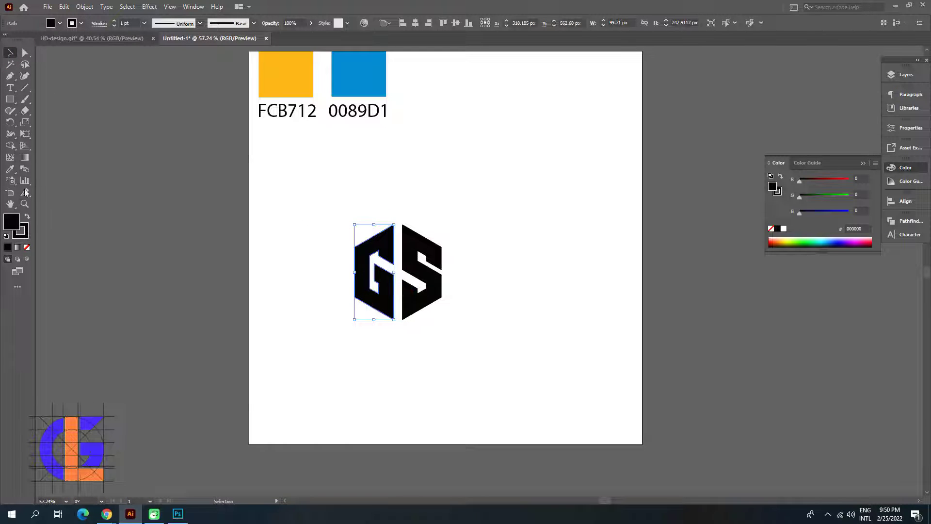
left_click(10, 168)
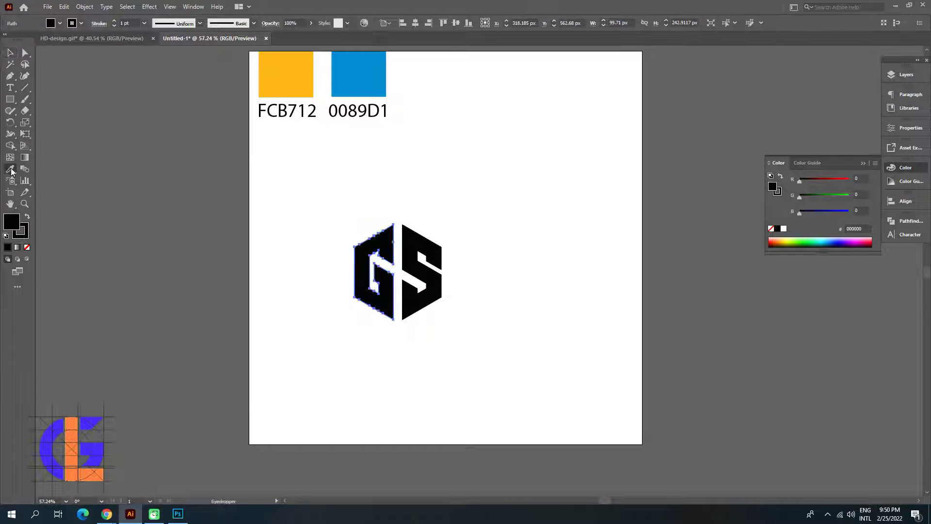
left_click(293, 74)
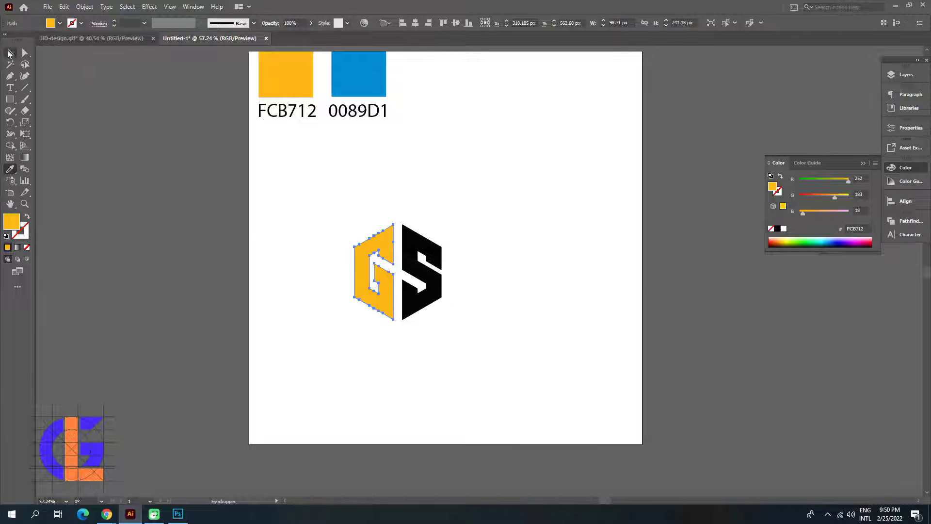
key("v")
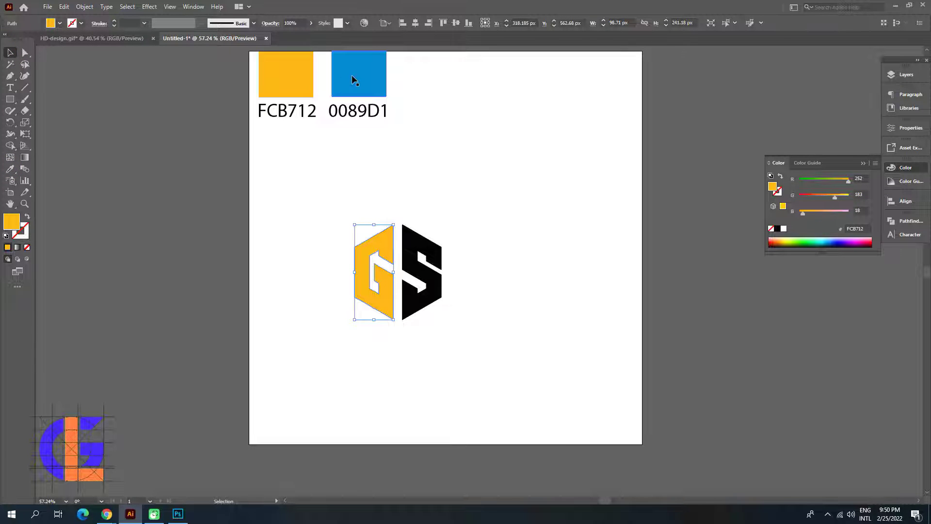
Recolor the S shape with the blue 0089D1 swatch color using the Eyedropper.
left_click(431, 264)
left_click(25, 204)
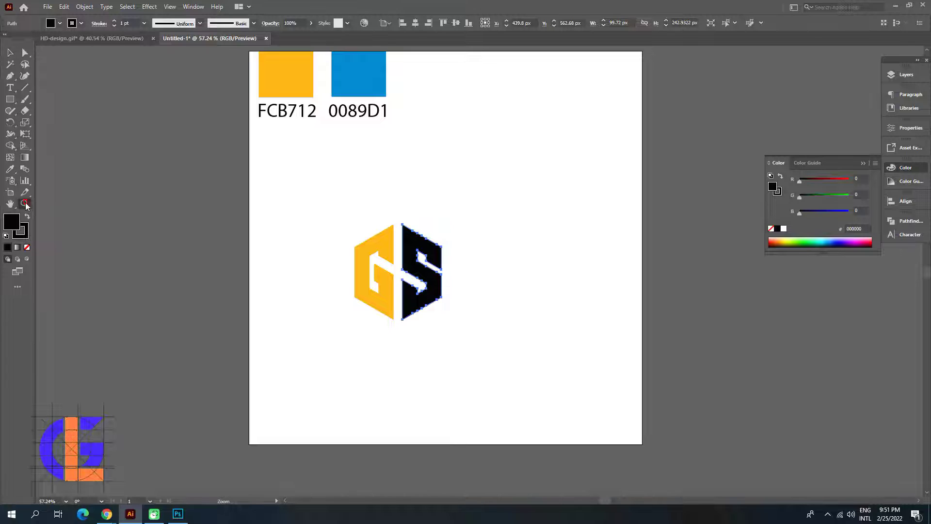
left_click(11, 168)
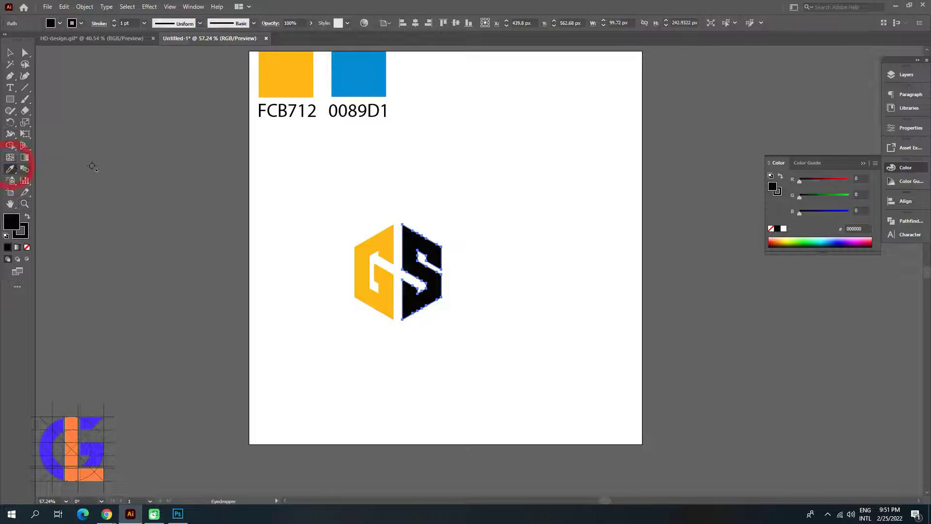
left_click(346, 82)
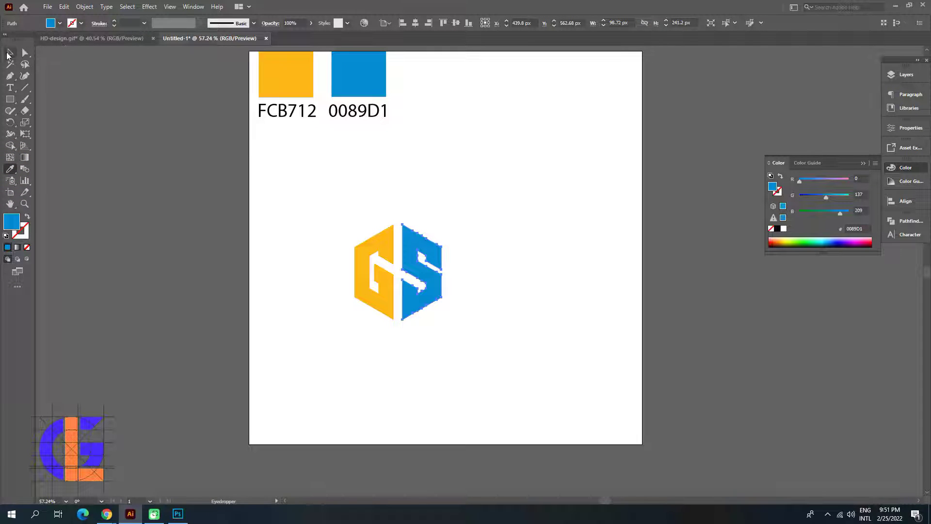
Select the G and S shapes together and group them into one logo.
left_click(10, 52)
left_click(218, 179)
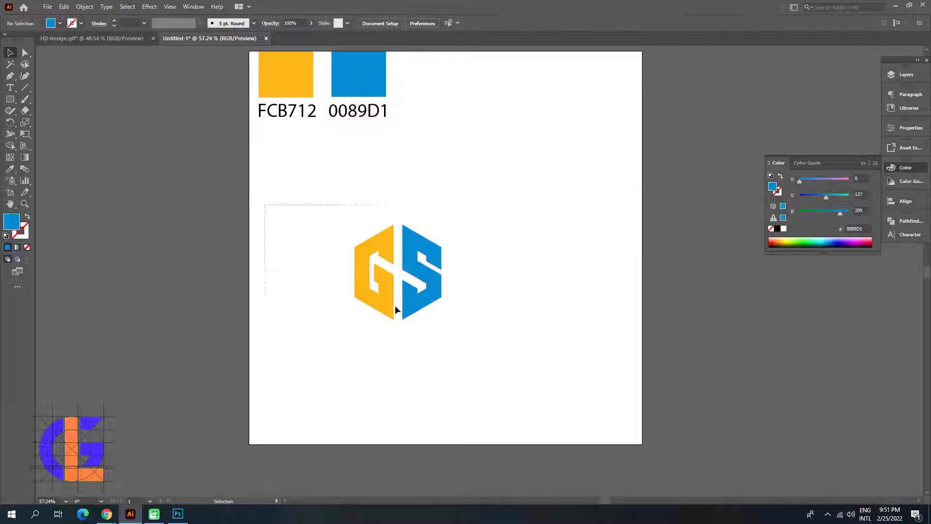
left_click_drag(396, 310, 450, 336)
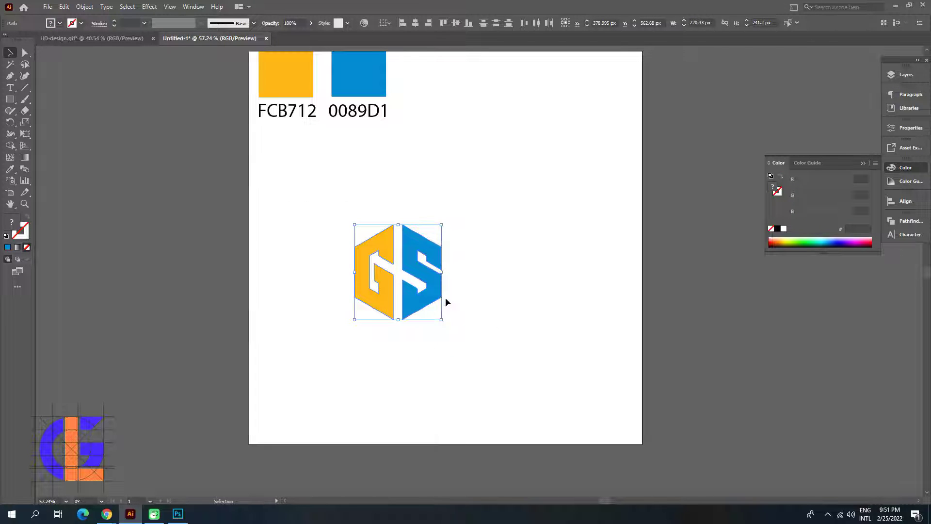
key("ctrl+g")
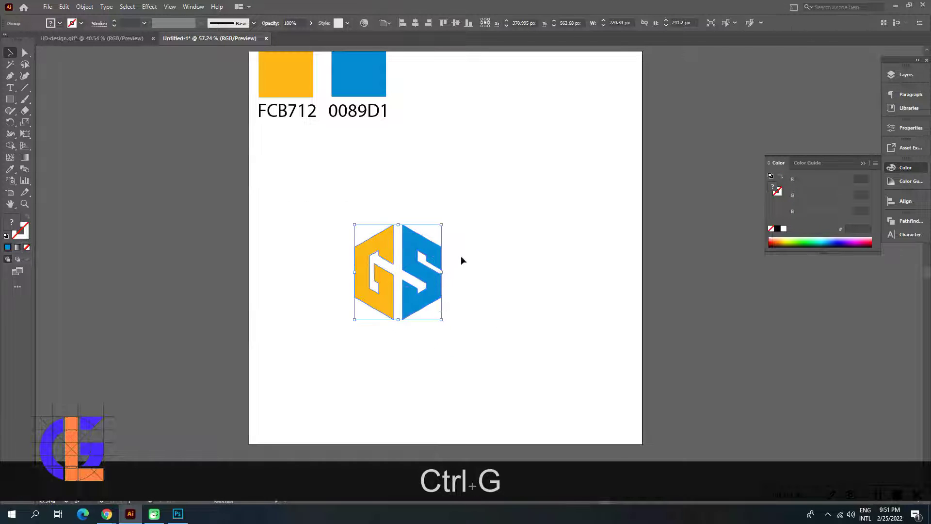
left_click(431, 276)
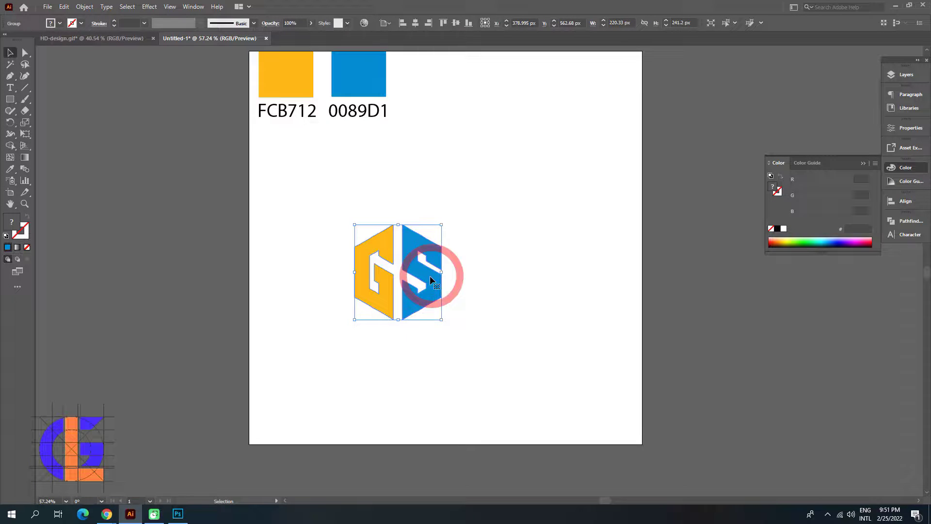
left_click(455, 209)
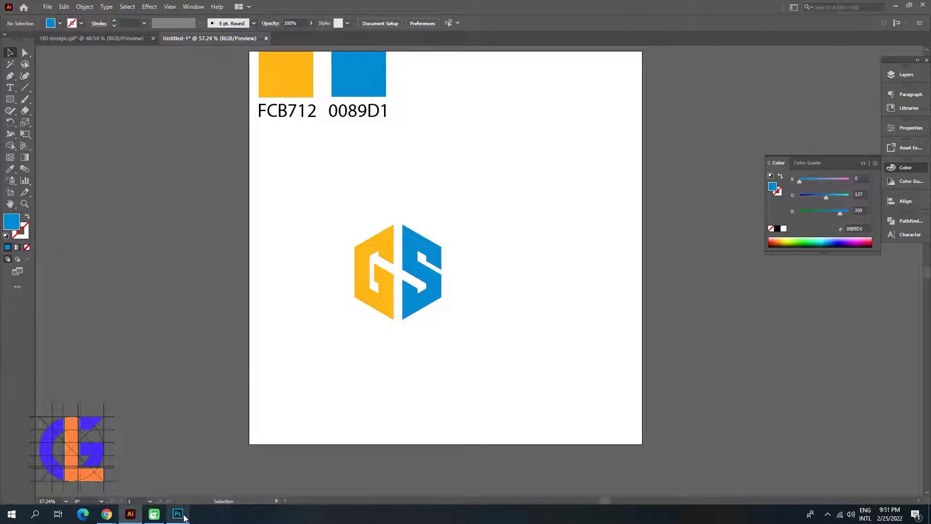
Switch to Photoshop and open the mockup file 11.psd from the Mock-Ups folder of 14 3D Logo Mockup (1).
left_click(178, 514)
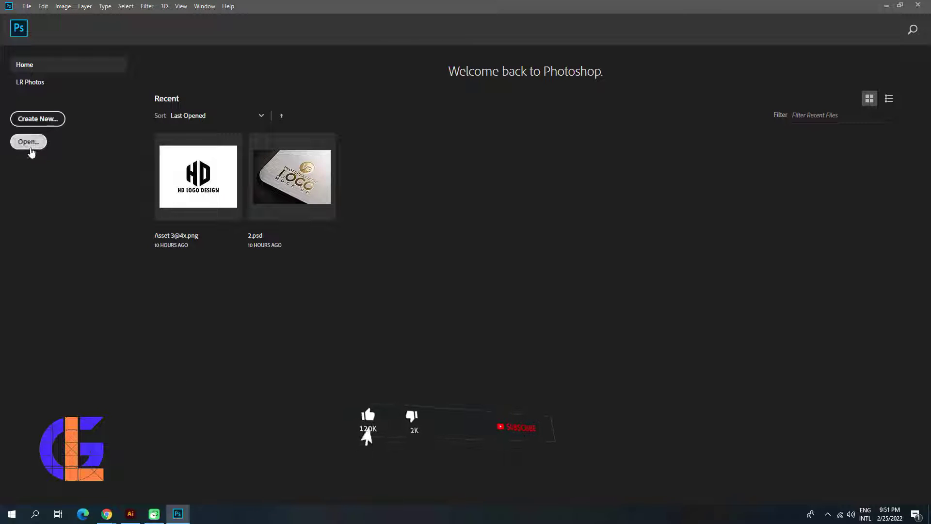
left_click(30, 149)
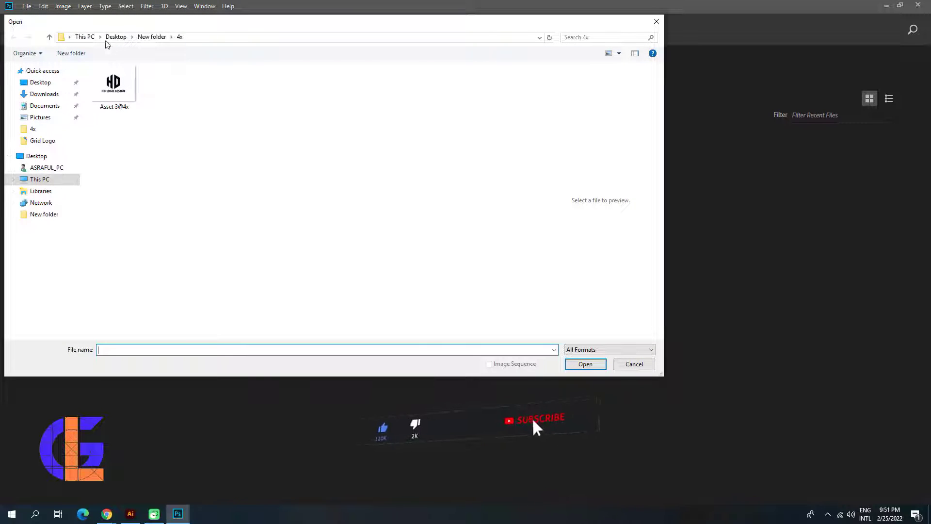
left_click(85, 37)
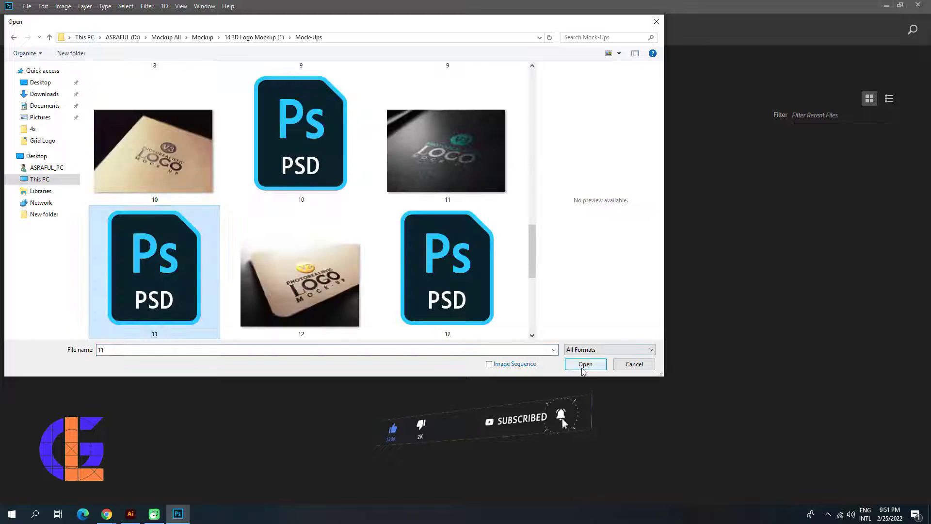
left_click(583, 368)
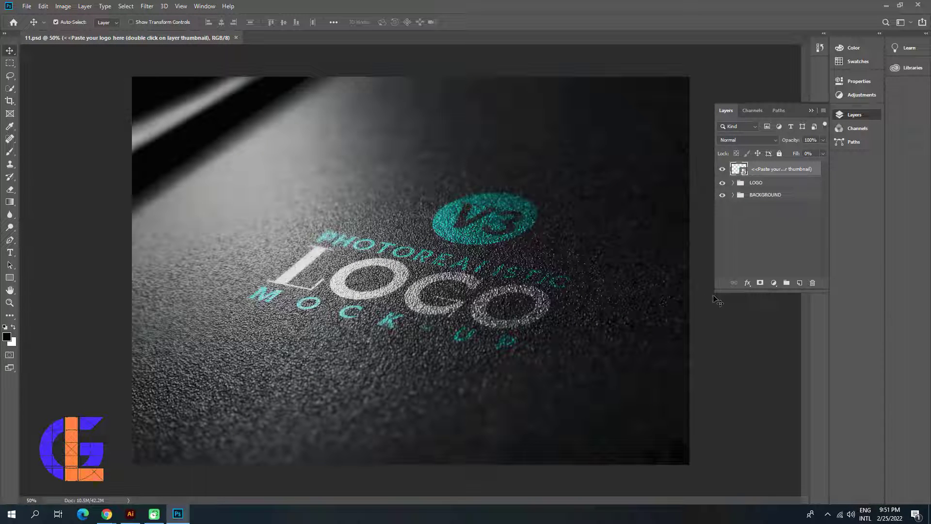
Open the contents of the mockup's logo smart object and hide its placeholder artwork, Layer 2.
double_click(739, 168)
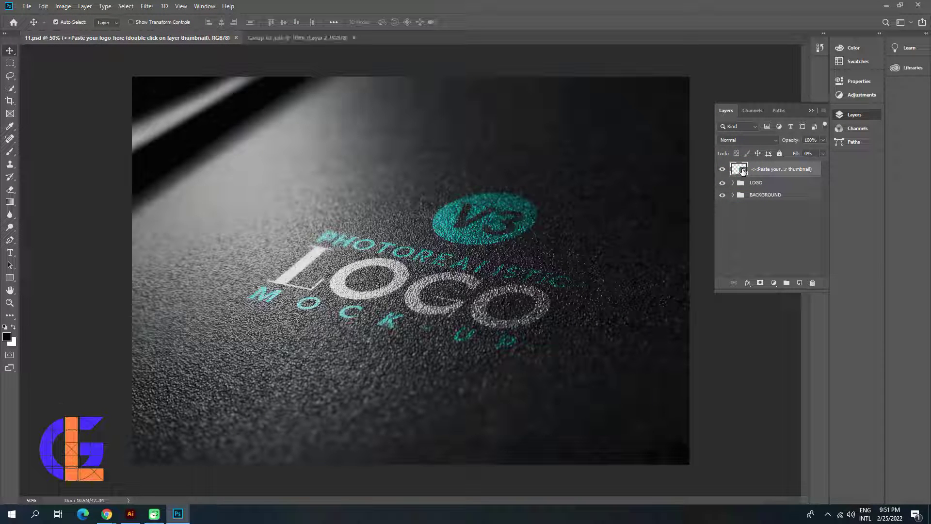
left_click_drag(423, 227, 437, 221)
left_click(723, 169)
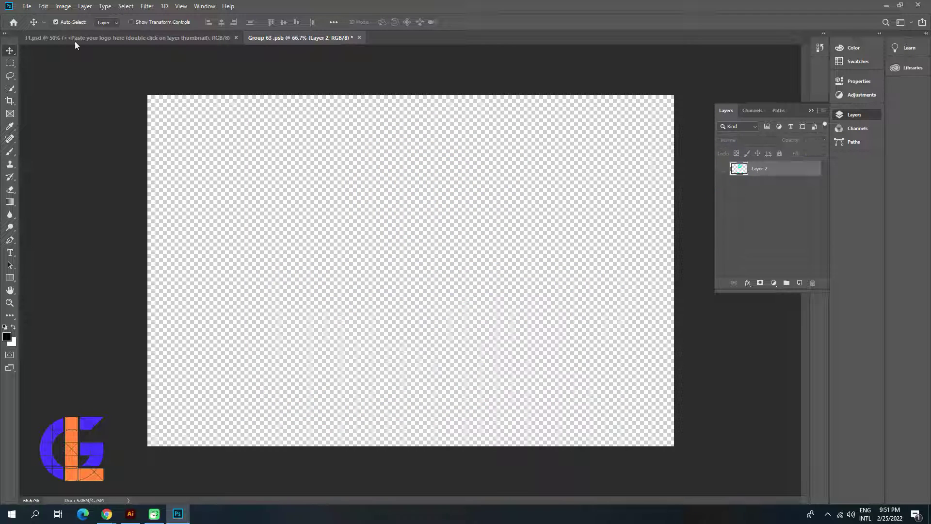
Switch to Illustrator and transfer the grouped GS logo into the Photoshop document Group 63 .psb as a vector smart object.
left_click(129, 513)
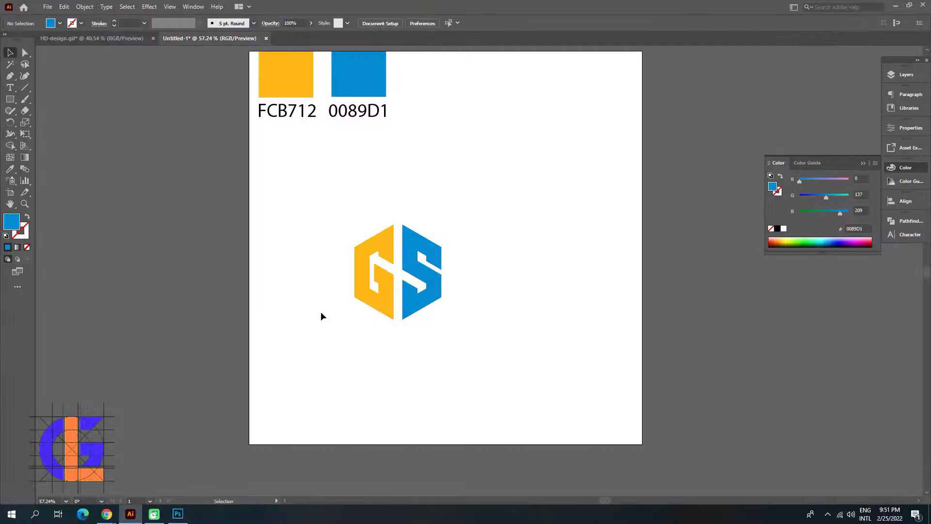
left_click_drag(319, 226, 465, 320)
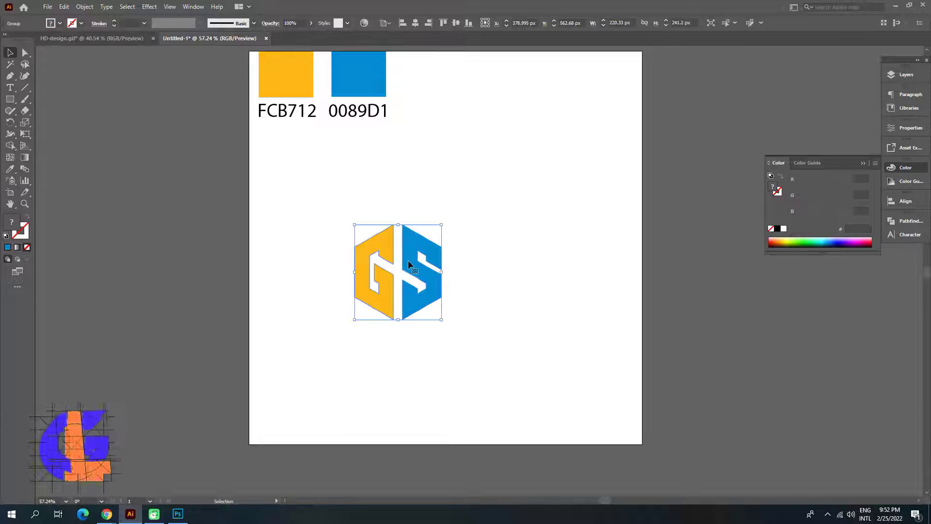
left_click_drag(391, 284, 392, 252)
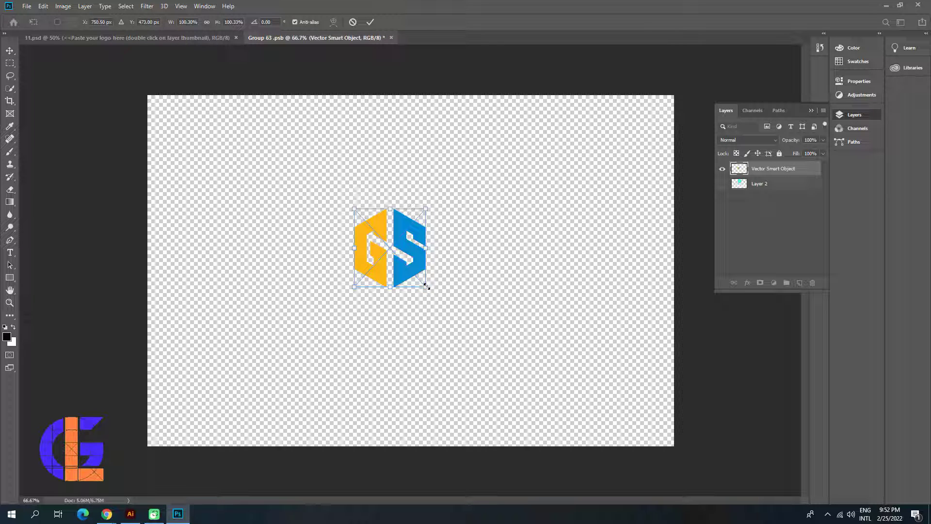
Scale the placed GS logo up to about 332% and center it on the canvas.
left_click_drag(426, 287, 526, 365)
mouse_move(454, 261)
left_mouse_down()
mouse_move(464, 273)
mouse_move(469, 264)
left_mouse_up()
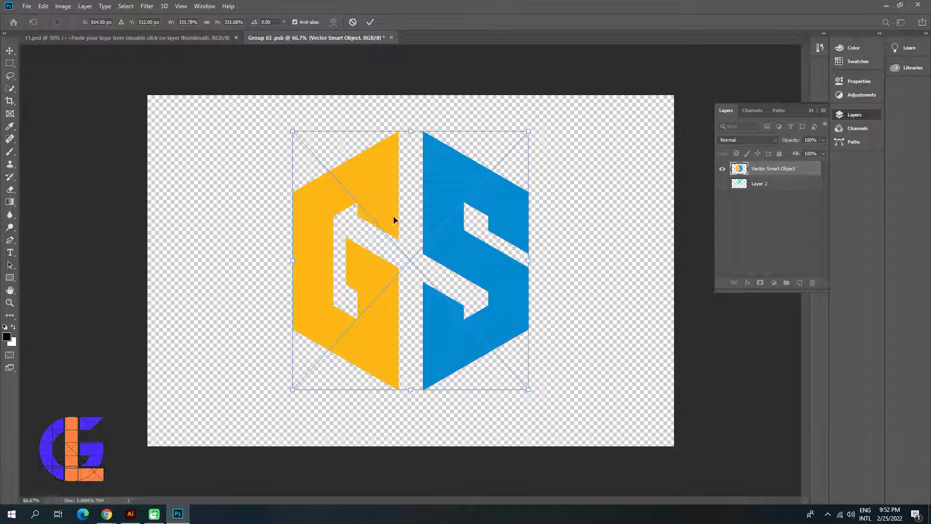
left_click(371, 22)
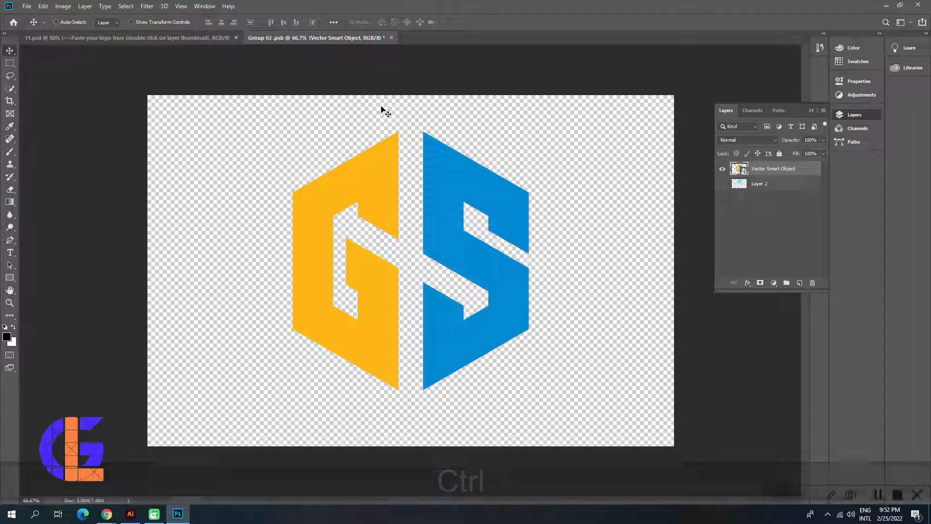
Save the edited smart object contents and return to the 11.psd mockup.
key("ctrl+s")
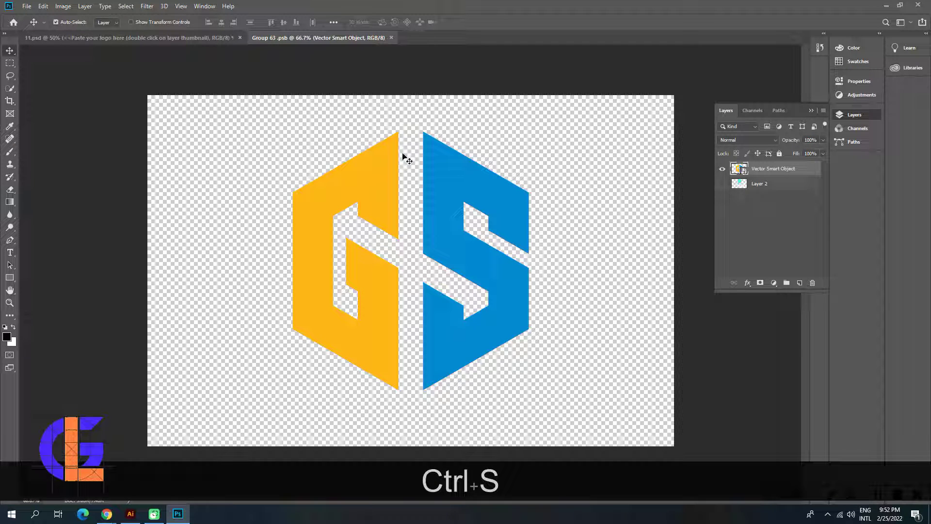
left_click(163, 342)
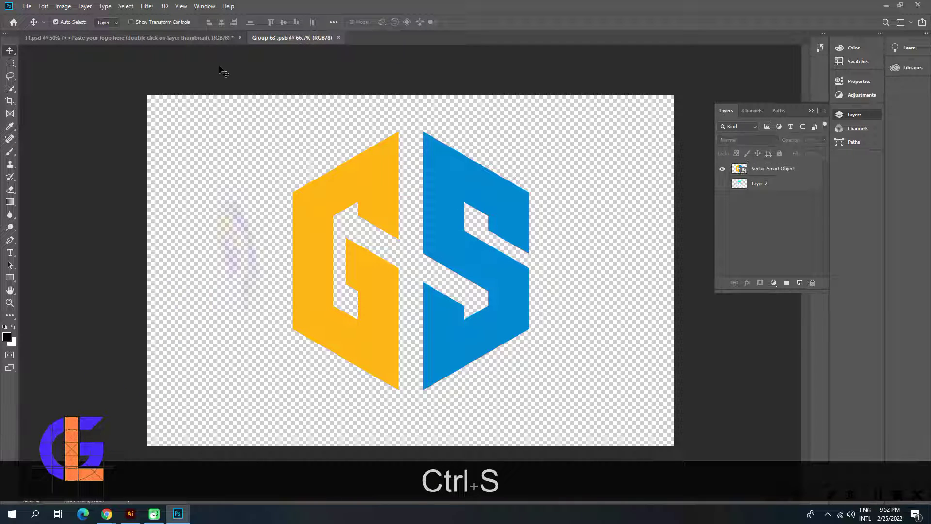
left_click(188, 42)
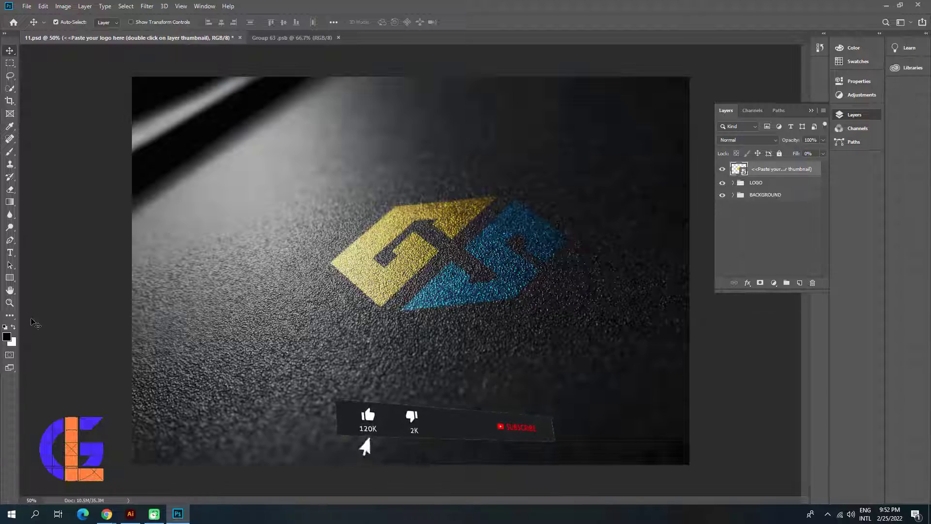
Examine the GS logo on the mockup up close, and switch back to Illustrator to deselect the original logo.
left_click(10, 302)
left_click_drag(450, 242, 492, 252)
key("space")
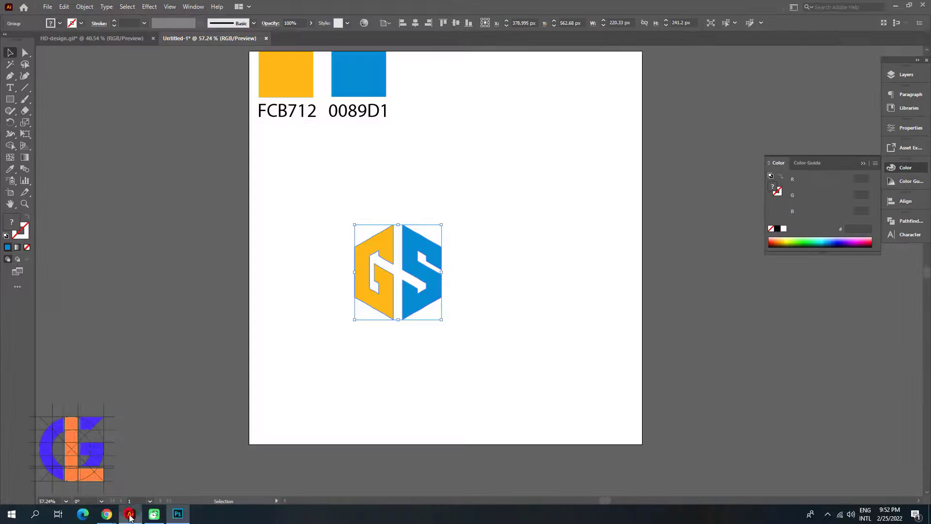
left_click(130, 514)
left_click(407, 344)
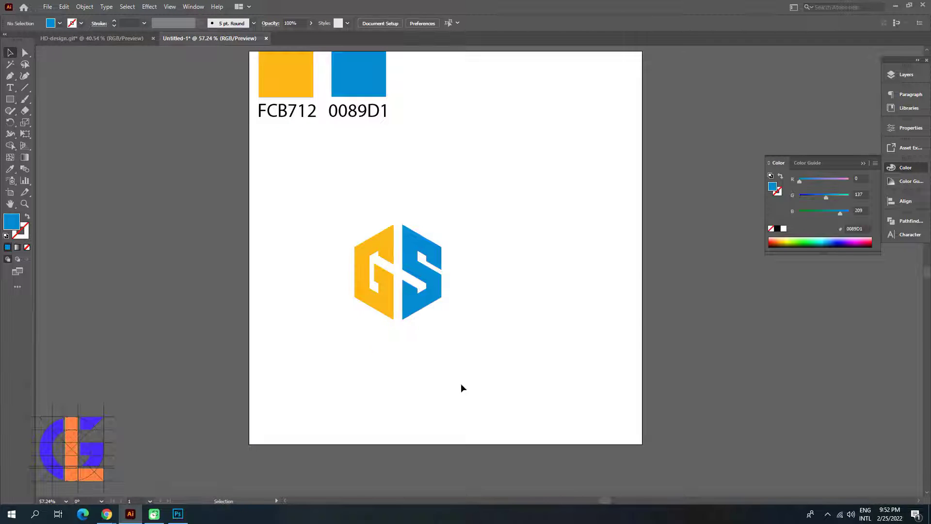